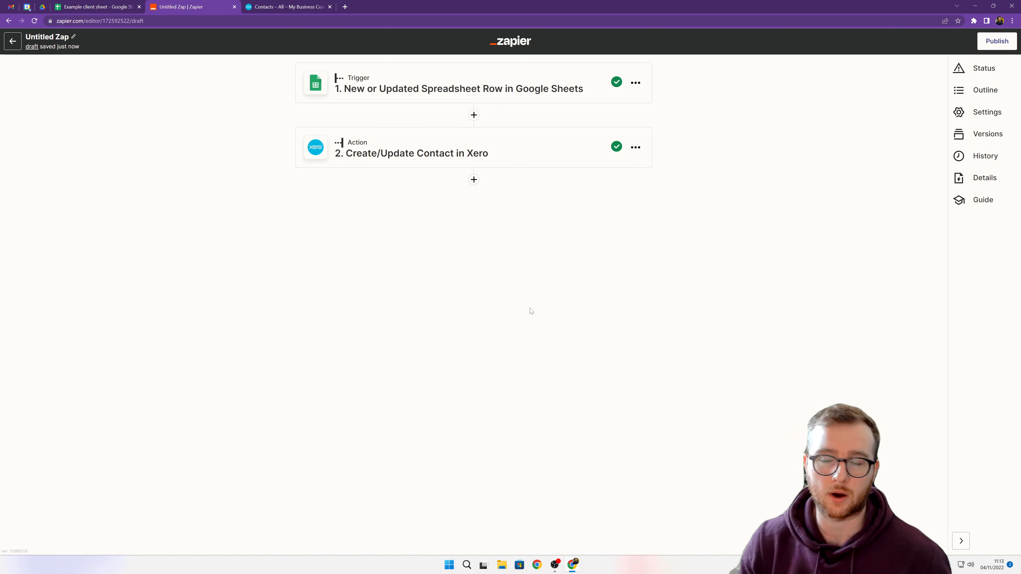
# Step: Switch to the Example client sheet in Google Sheets and examine the client row from First Name to Cost
pyautogui.click(98, 7)
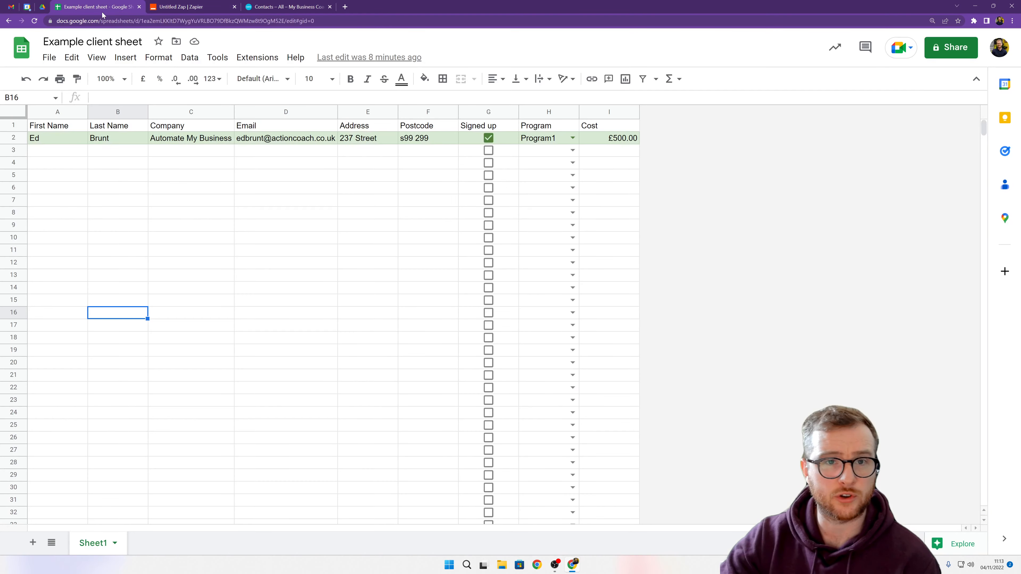
pyautogui.moveTo(63, 138); pyautogui.dragTo(607, 140)
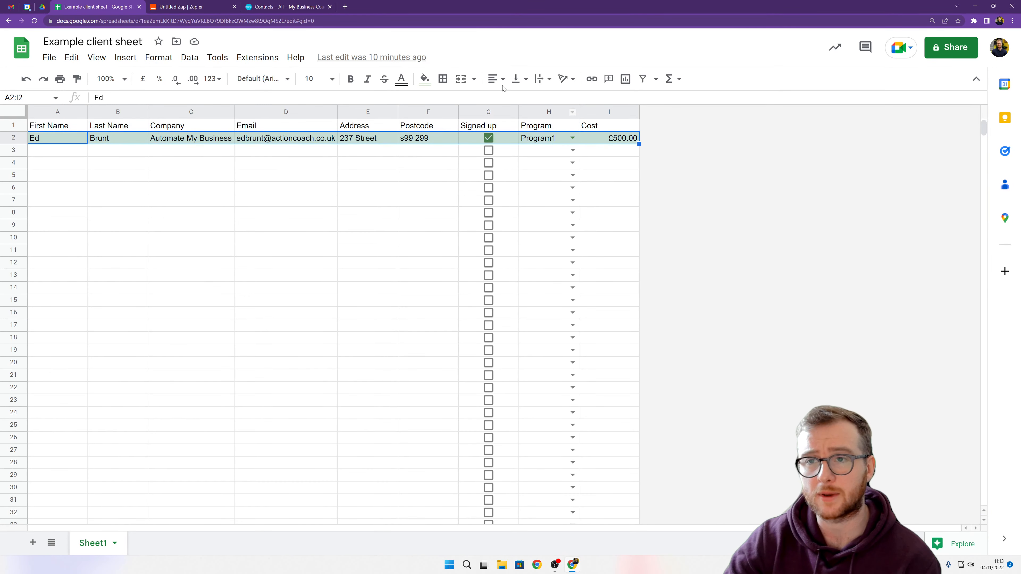
# Step: Return to the Zapier draft and add a third action using Xero after the Create/Update Contact action
pyautogui.click(191, 9)
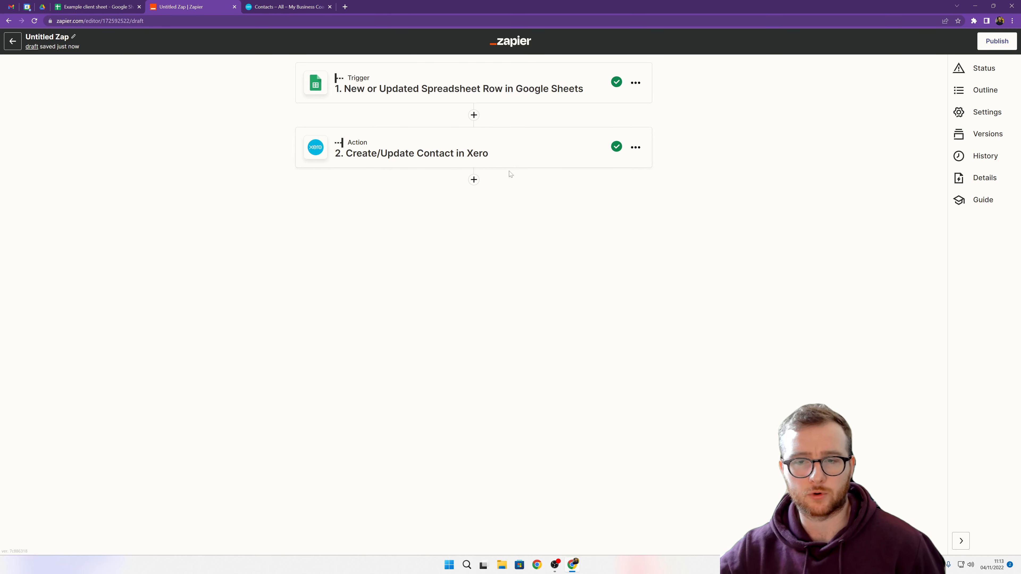
pyautogui.click(473, 180)
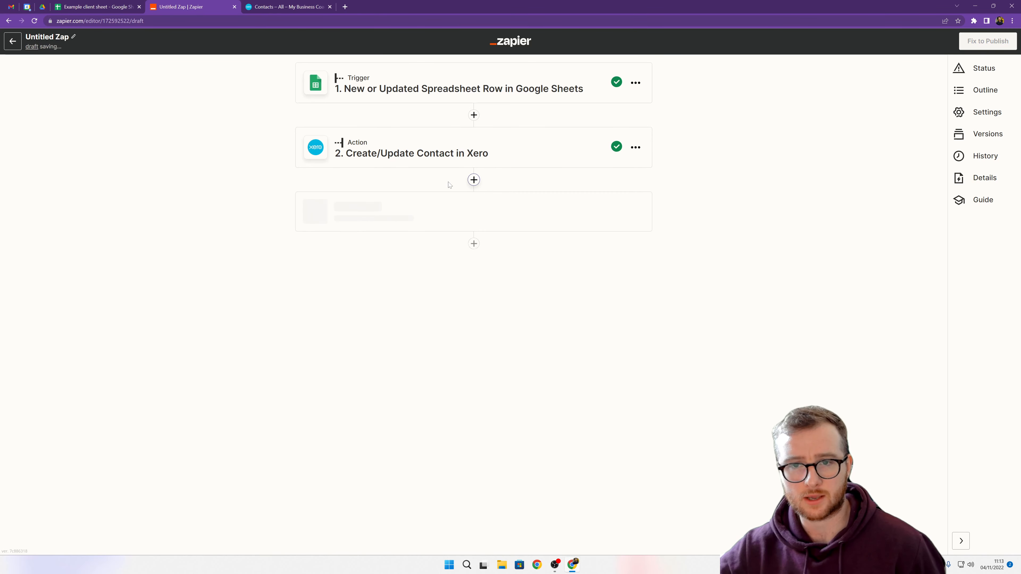
pyautogui.click(424, 406)
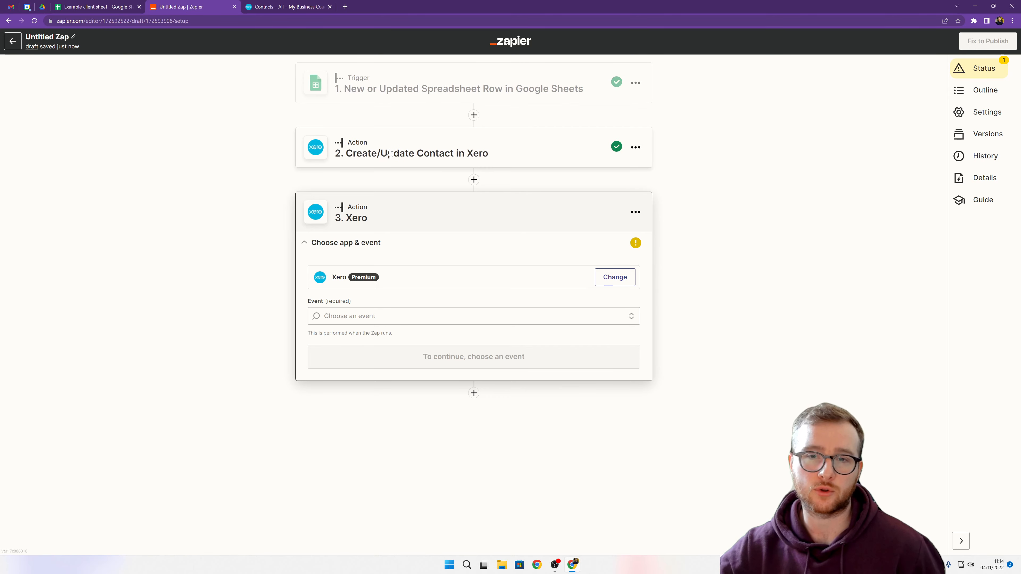
# Step: Review which spreadsheet fields are mapped in the setup of the Create/Update Contact in Xero action
pyautogui.click(515, 153)
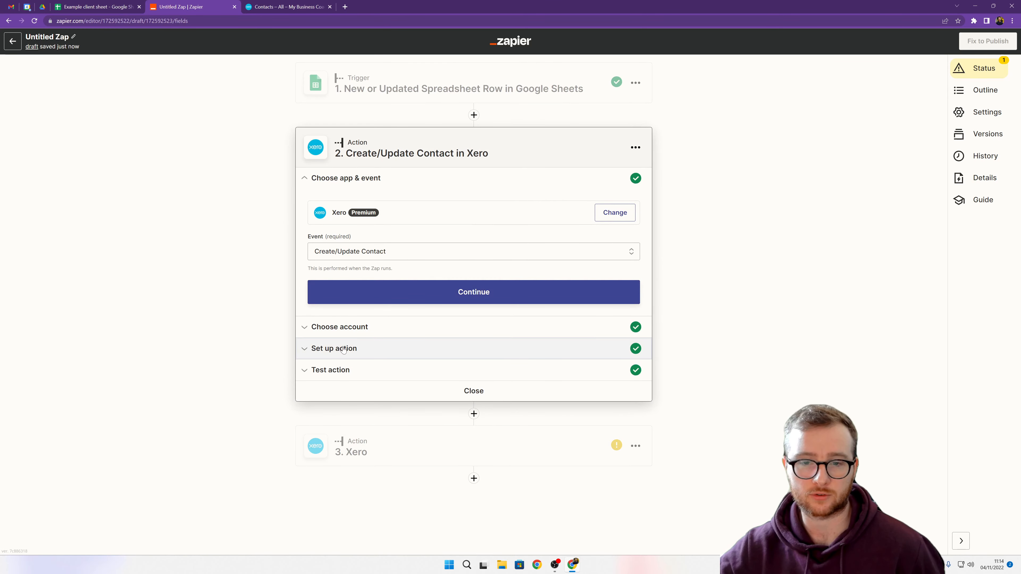
pyautogui.click(344, 349)
pyautogui.scroll(-3, 680, 290)
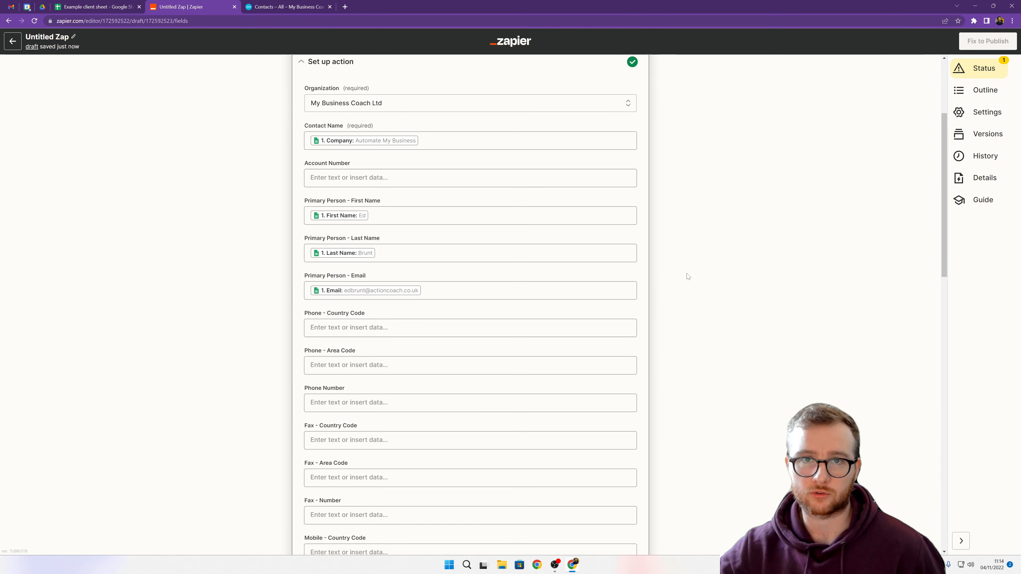
pyautogui.scroll(-3, 688, 277)
pyautogui.scroll(-7, 688, 276)
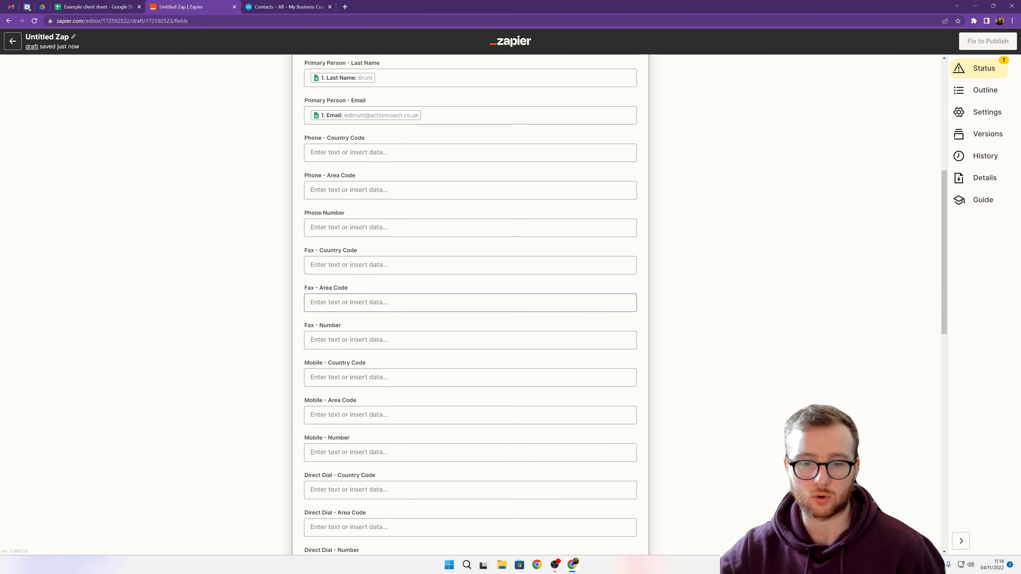
pyautogui.scroll(-6, 370, 203)
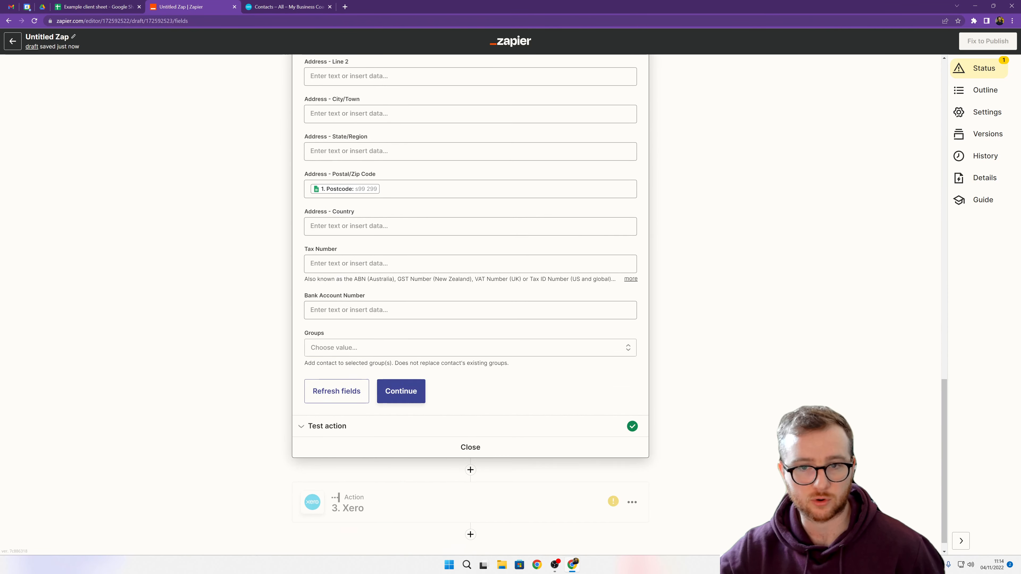
pyautogui.scroll(6, 328, 159)
pyautogui.scroll(12, 328, 160)
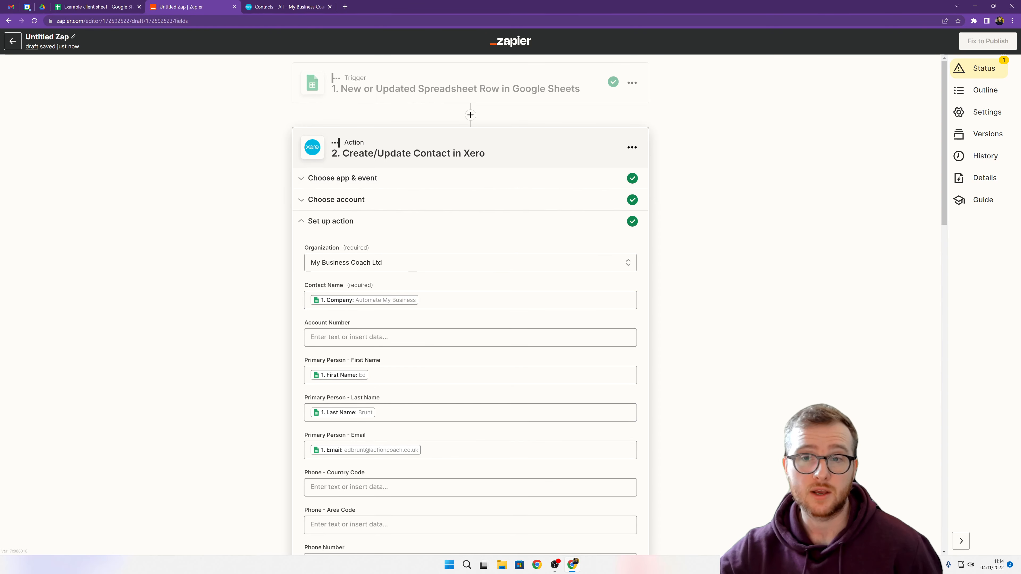
pyautogui.scroll(-15, 668, 337)
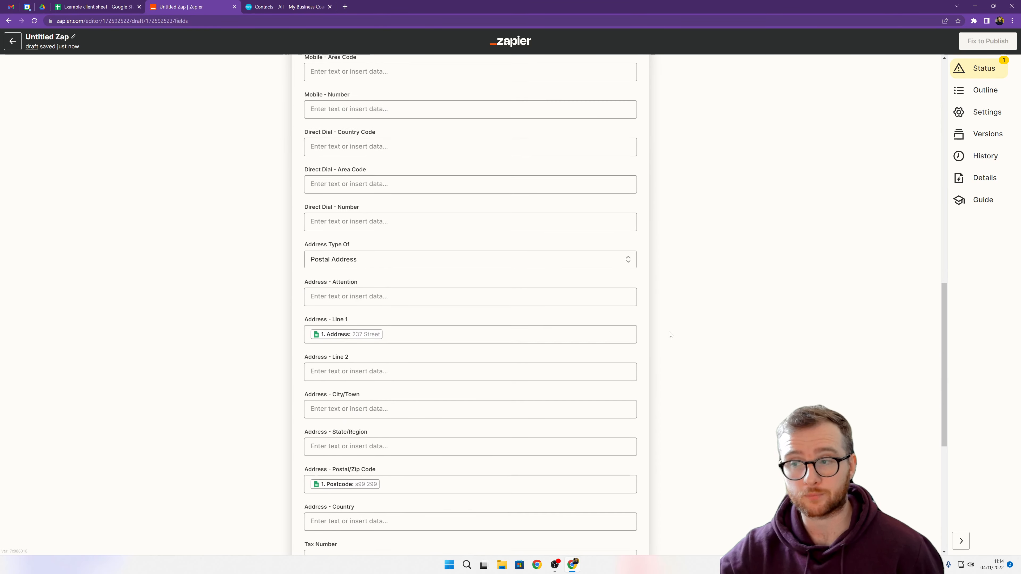
# Step: Set the third action's event to Create Sales Invoice and continue to its account selection
pyautogui.click(481, 476)
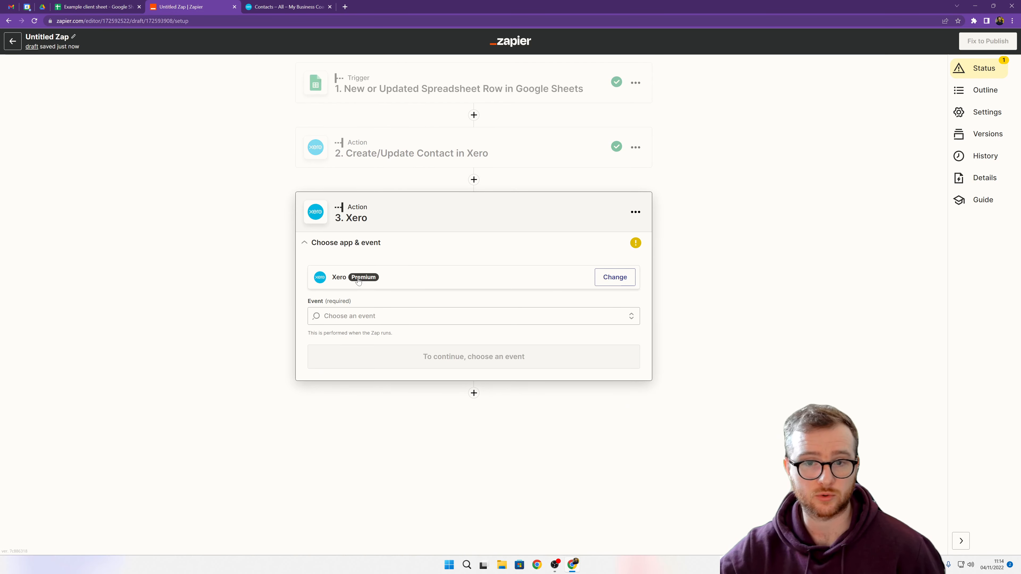
pyautogui.scroll(-5, 398, 342)
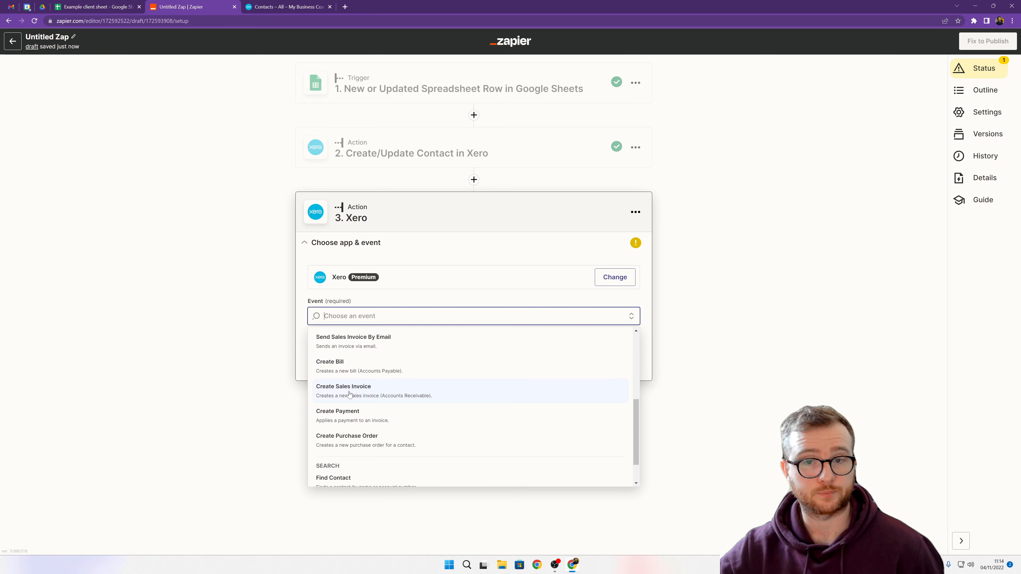
pyautogui.click(350, 394)
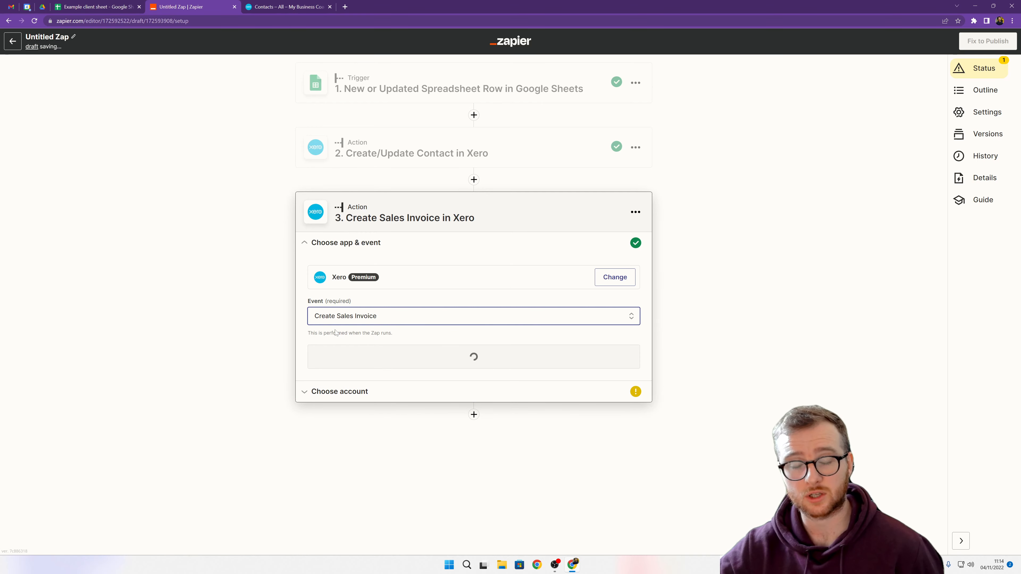
pyautogui.click(478, 357)
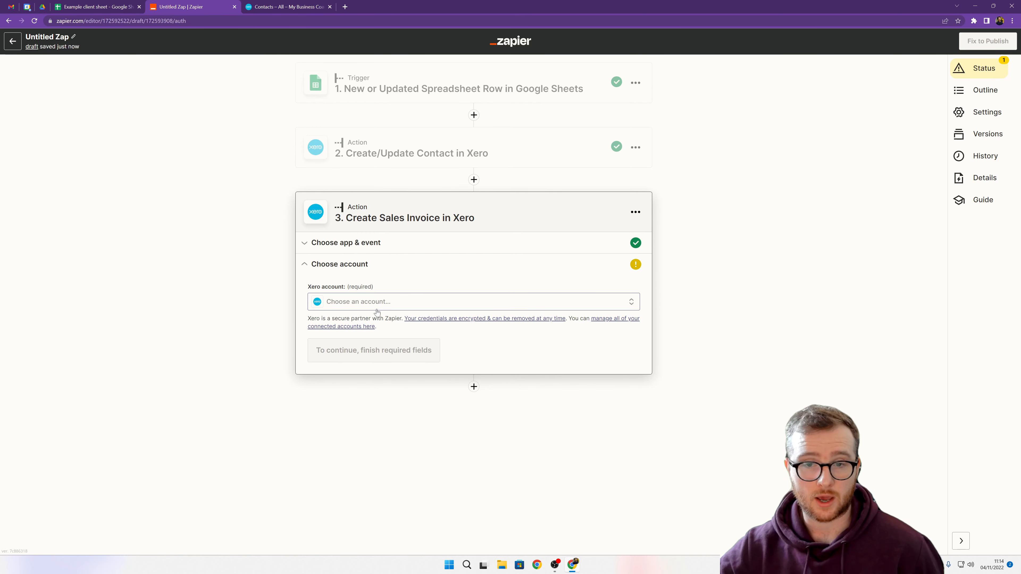
# Step: Choose Xero MBC Sheff as the account for the sales invoice action and continue to its setup
pyautogui.click(374, 302)
pyautogui.click(346, 438)
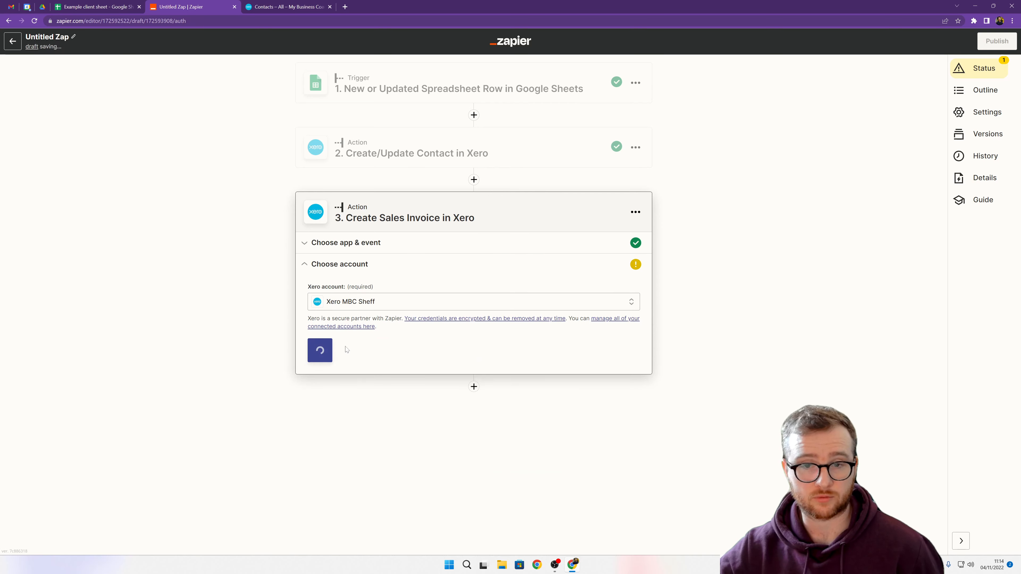
pyautogui.click(332, 350)
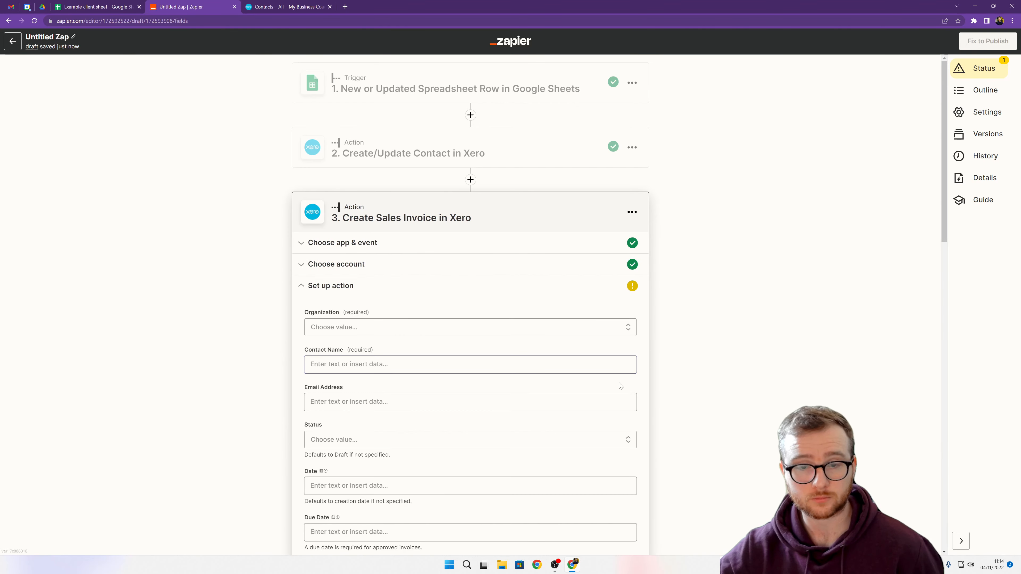
# Step: Set the sales invoice action's organization to My Business Coach Ltd
pyautogui.scroll(-4, 659, 368)
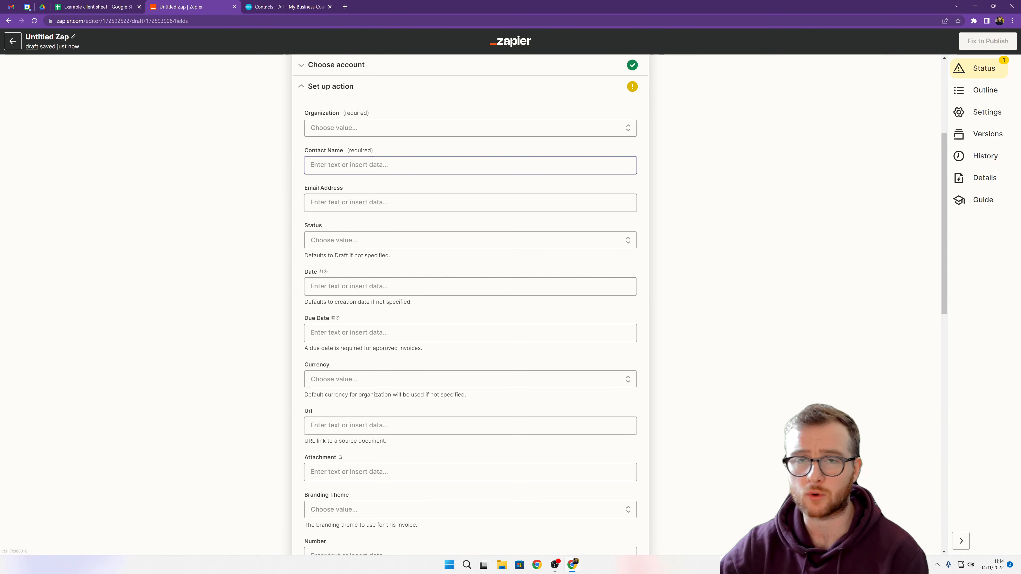
pyautogui.scroll(5, 524, 227)
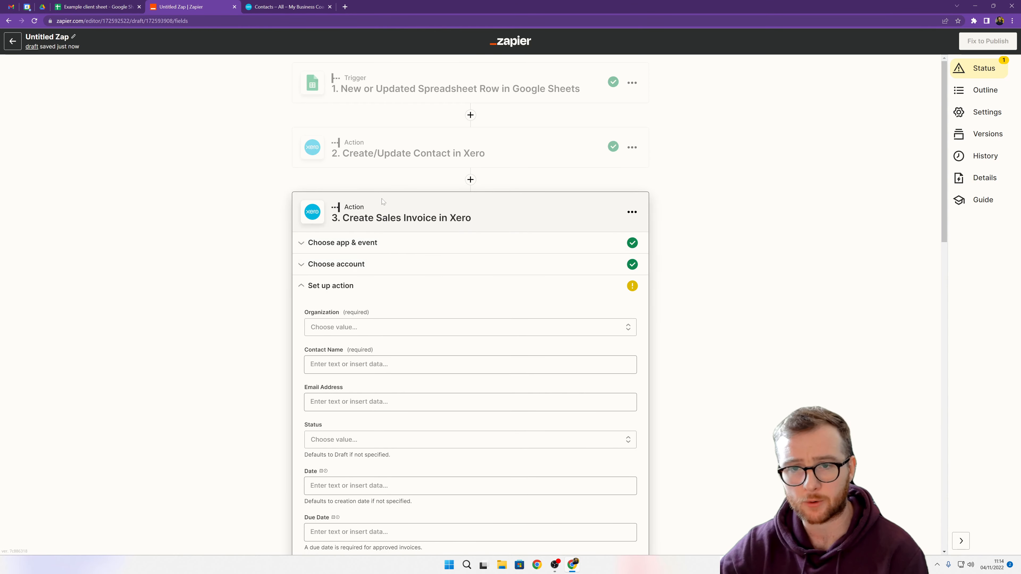
pyautogui.scroll(-5, 410, 327)
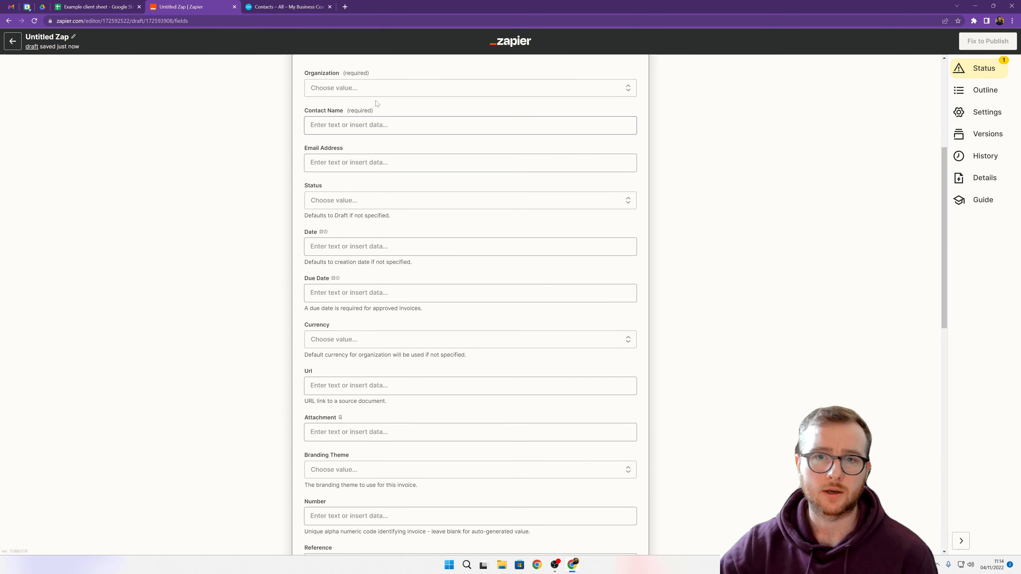
pyautogui.click(429, 89)
pyautogui.click(362, 175)
# Step: Map the invoice's Contact Name to the Name value from the Create/Update Contact in Xero action
pyautogui.click(414, 125)
pyautogui.click(426, 218)
pyautogui.click(381, 238)
pyautogui.click(442, 197)
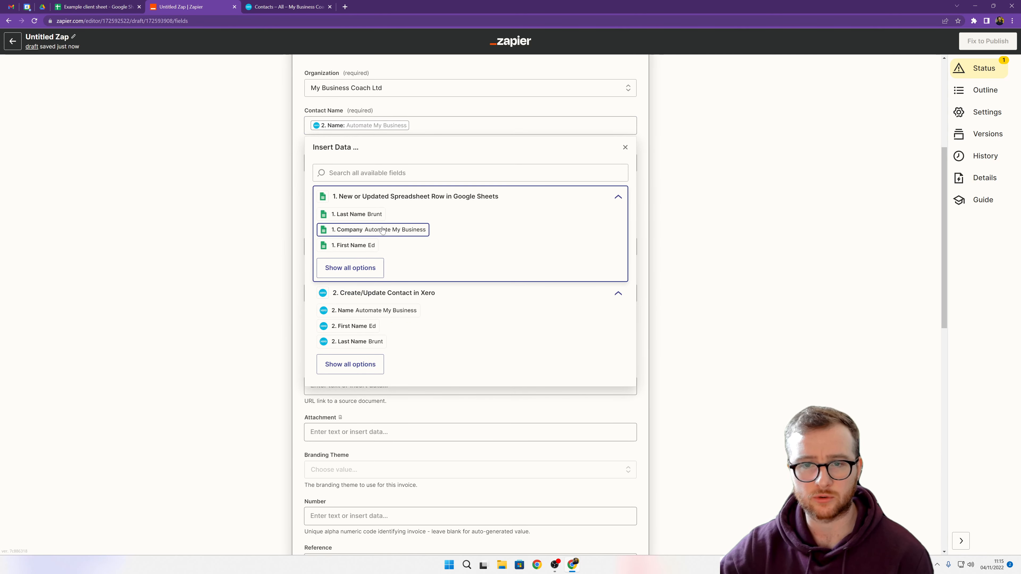
pyautogui.click(266, 193)
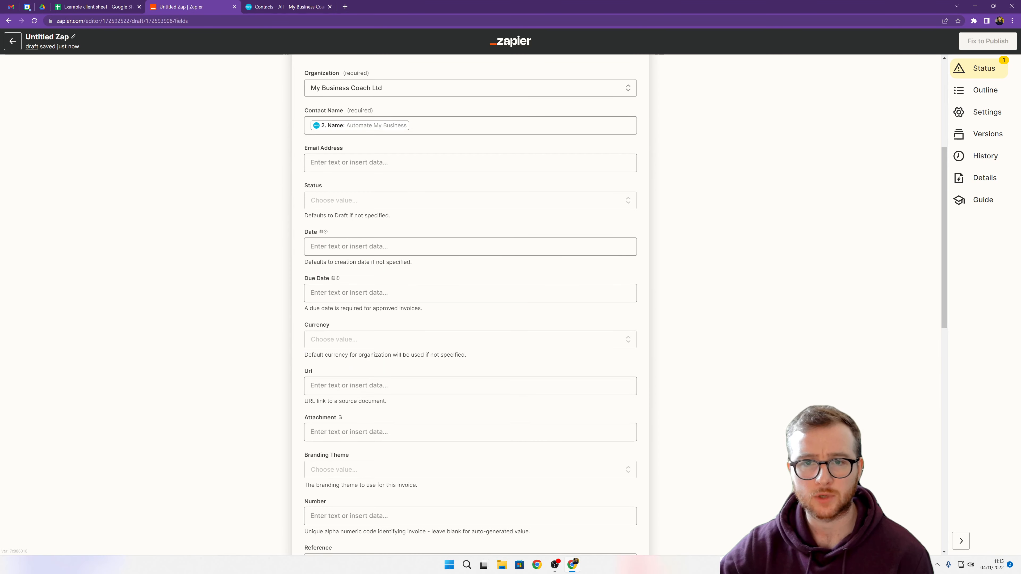
# Step: Map the invoice's Email Address to the Email Address value from the Create/Update Contact in Xero action
pyautogui.click(381, 168)
pyautogui.click(410, 251)
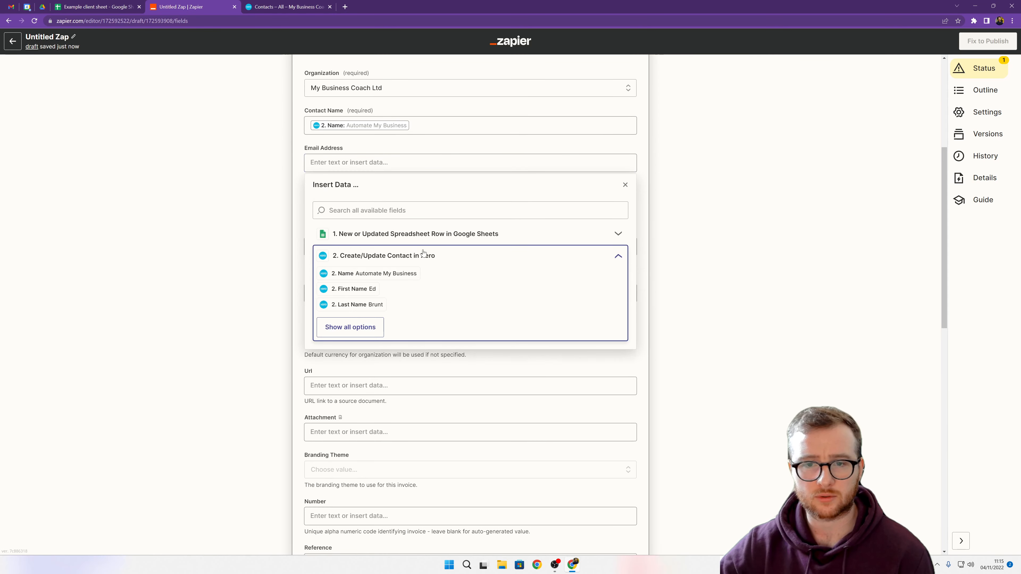
pyautogui.click(376, 327)
pyautogui.scroll(-3, 461, 311)
pyautogui.scroll(5, 461, 312)
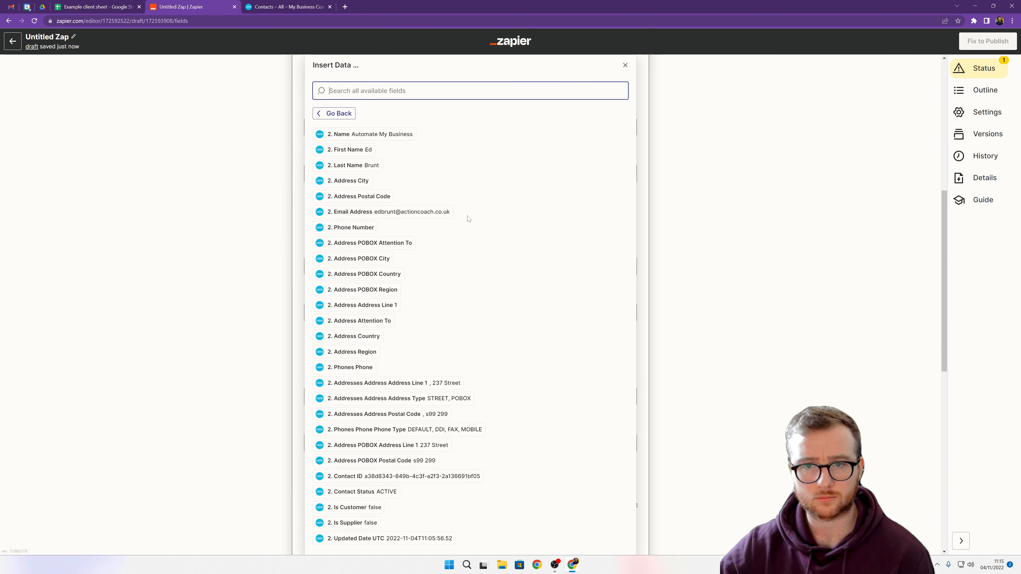
pyautogui.click(429, 219)
pyautogui.click(272, 248)
# Step: Look through the sales invoice action's setup fields, from the contact mappings down to the line items
pyautogui.scroll(-2, 272, 248)
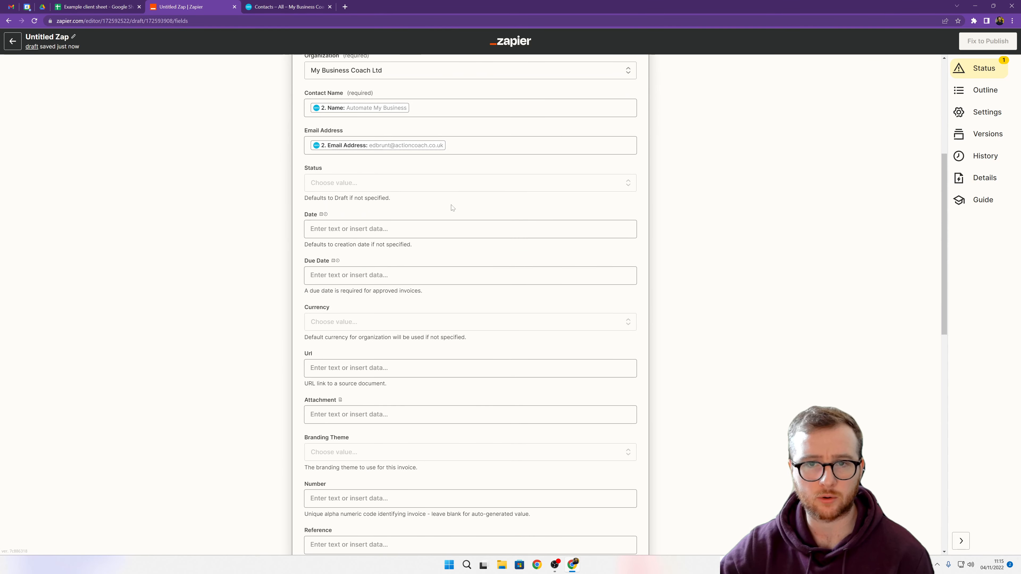
pyautogui.click(462, 146)
pyautogui.scroll(7, 615, 269)
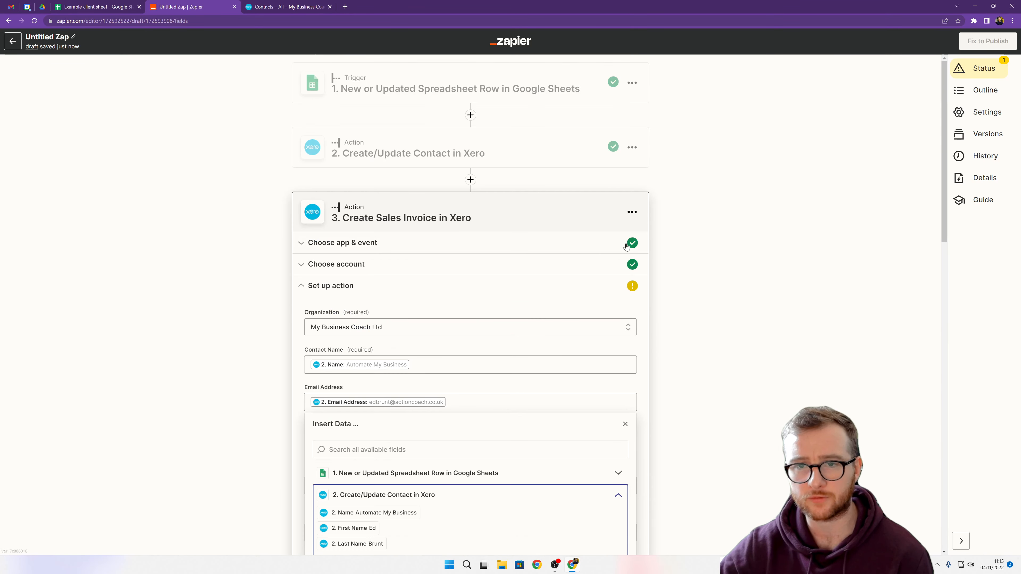
pyautogui.scroll(-6, 566, 269)
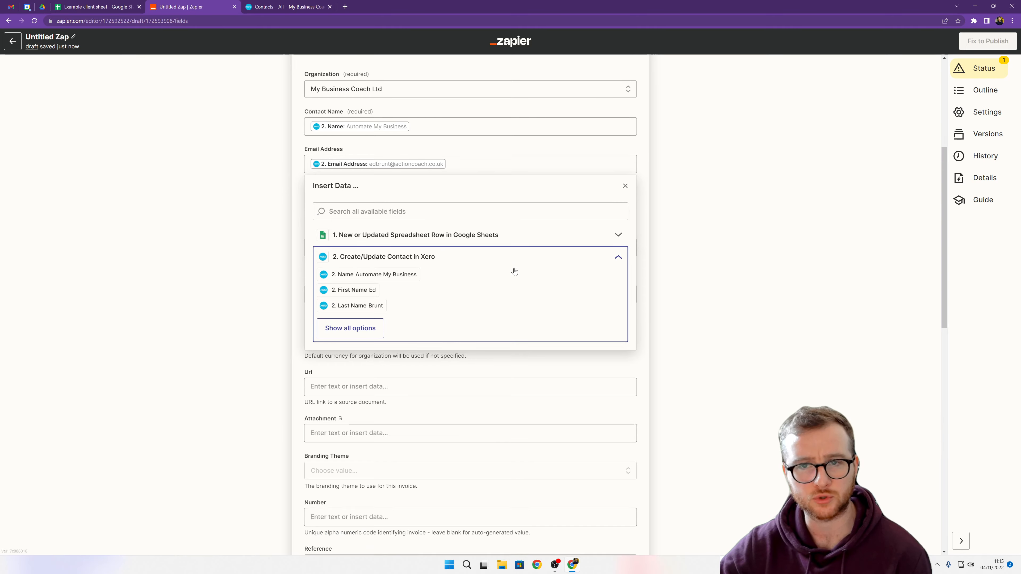
pyautogui.scroll(7, 449, 247)
pyautogui.scroll(-8, 495, 220)
pyautogui.scroll(-8, 544, 465)
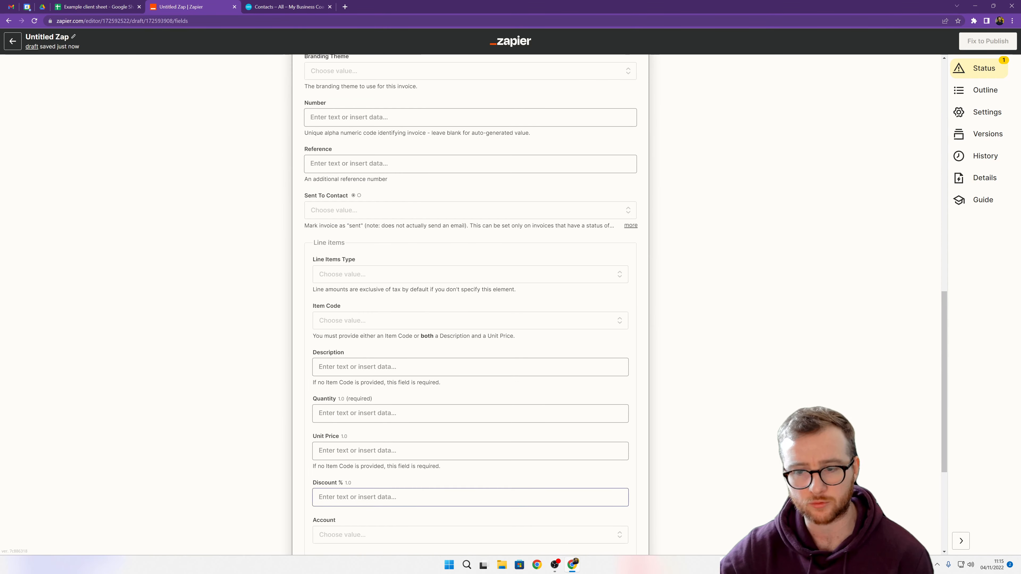
pyautogui.scroll(12, 469, 381)
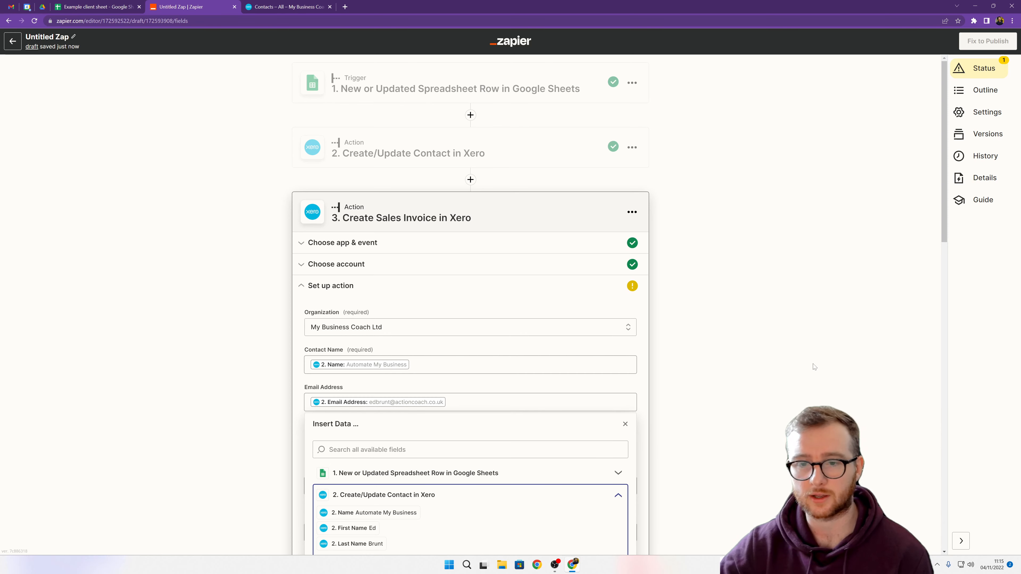
pyautogui.click(745, 390)
# Step: Set the sales invoice's status to Approved
pyautogui.scroll(-5, 498, 278)
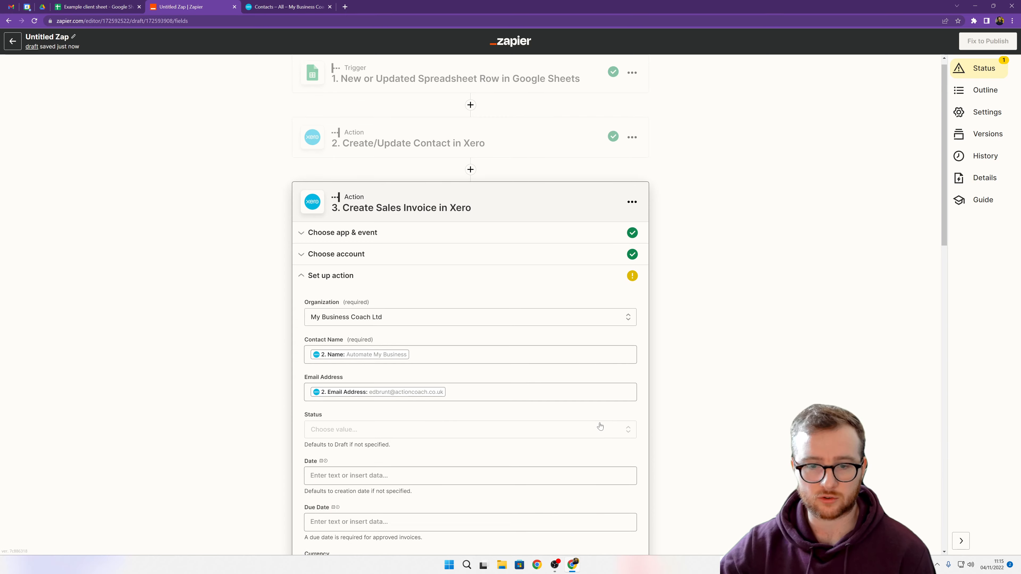
pyautogui.click(411, 246)
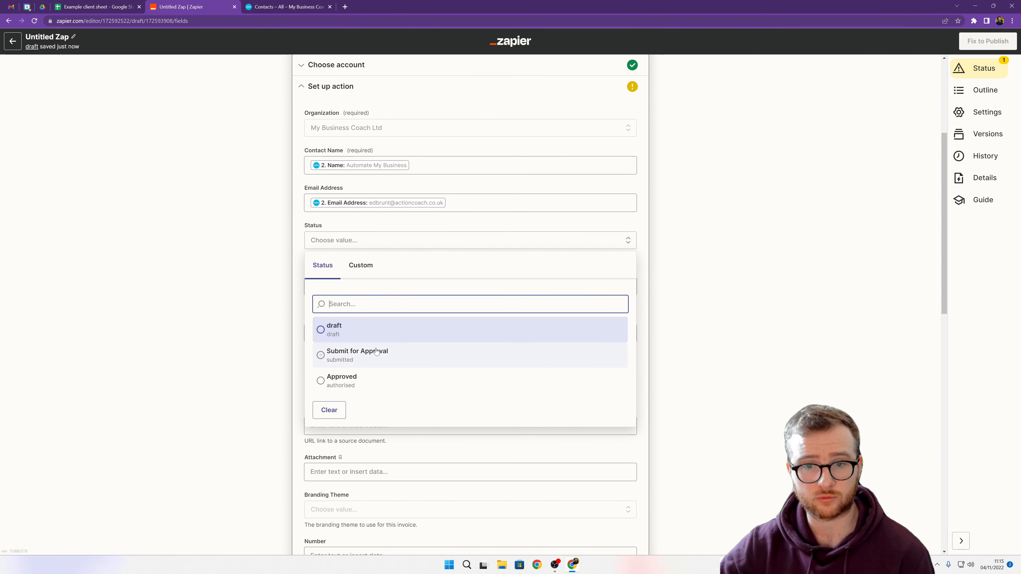
pyautogui.click(348, 334)
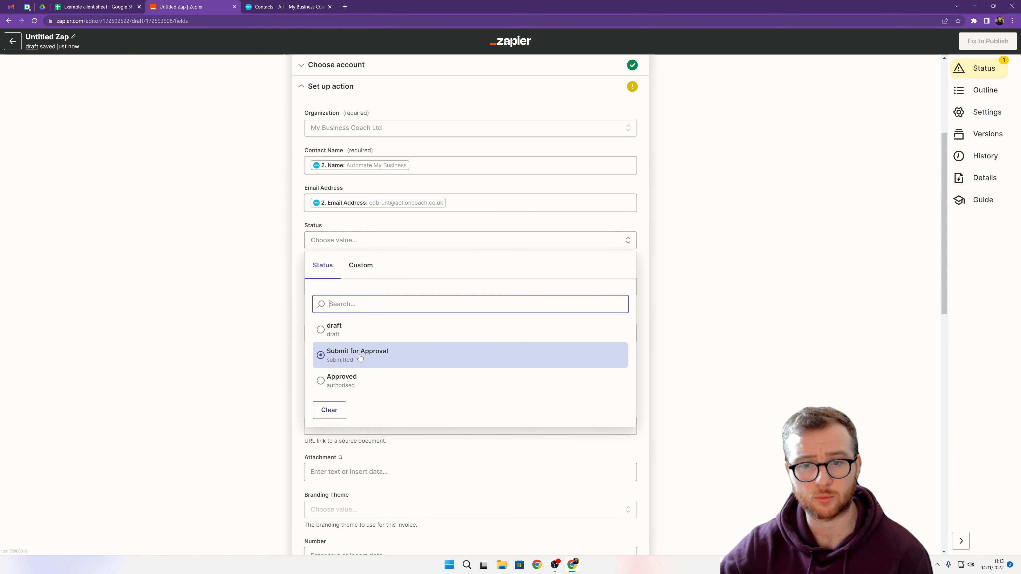
pyautogui.click(326, 383)
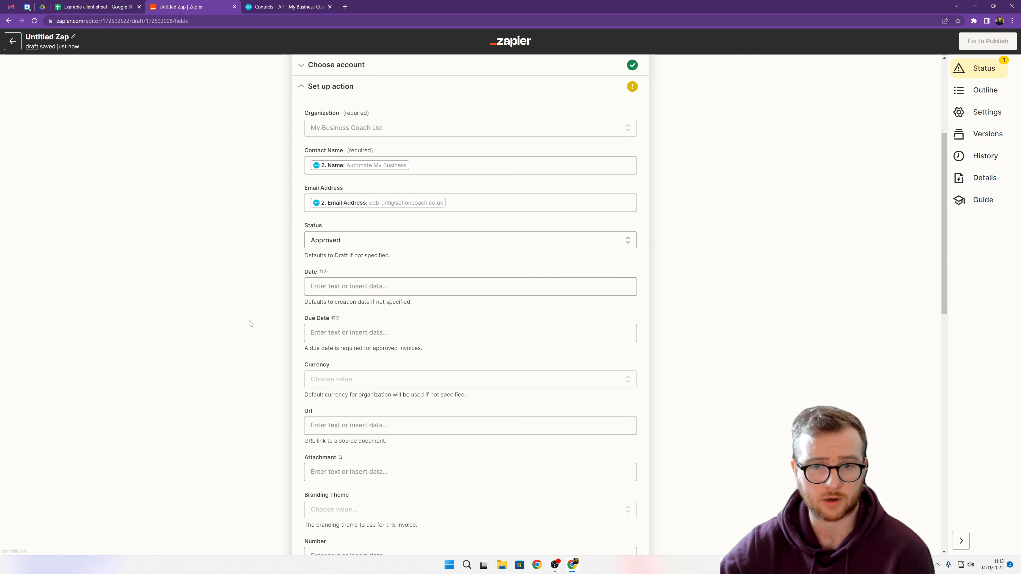
pyautogui.scroll(-4, 294, 333)
pyautogui.click(368, 128)
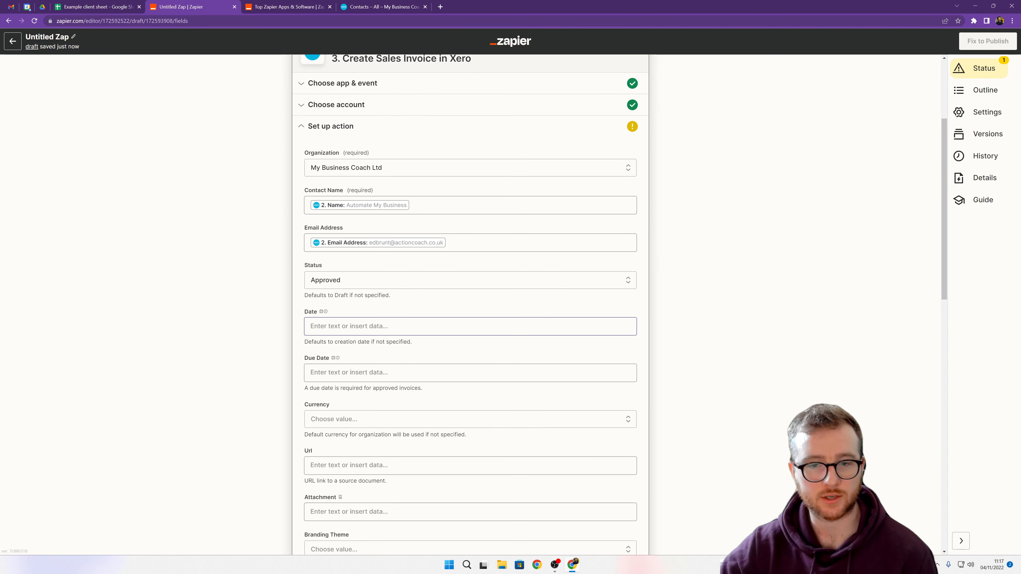
pyautogui.click(376, 327)
pyautogui.click(684, 303)
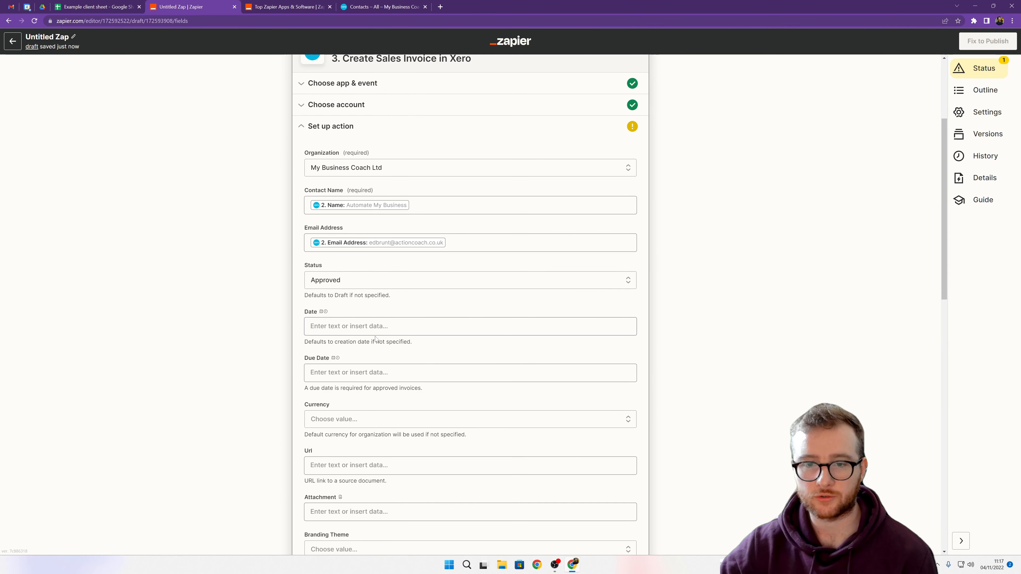
# Step: Map the invoice's Date to the Updated Date UTC value from the Create/Update Contact in Xero action
pyautogui.moveTo(316, 342); pyautogui.dragTo(419, 342)
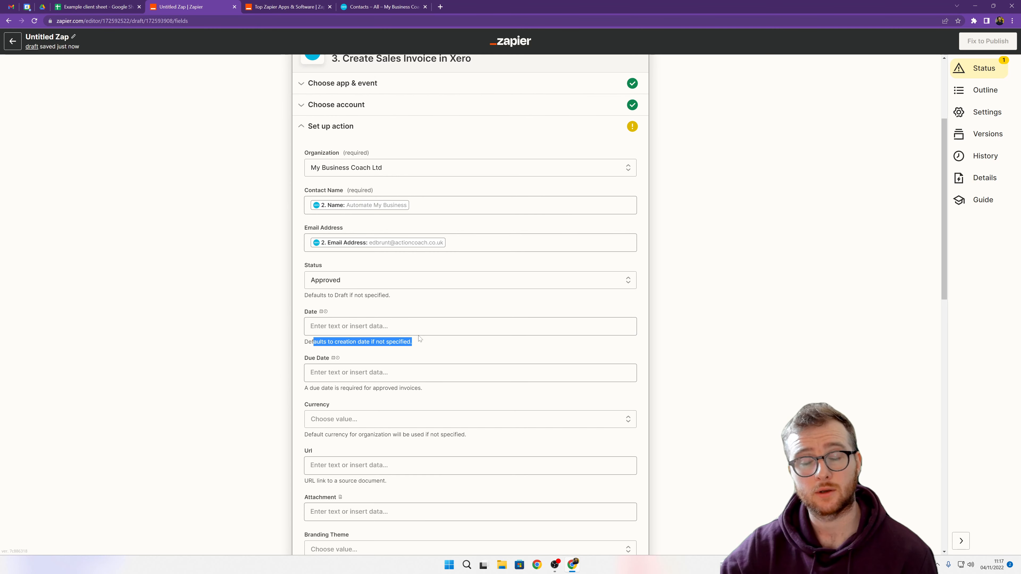
pyautogui.moveTo(371, 389); pyautogui.dragTo(422, 389)
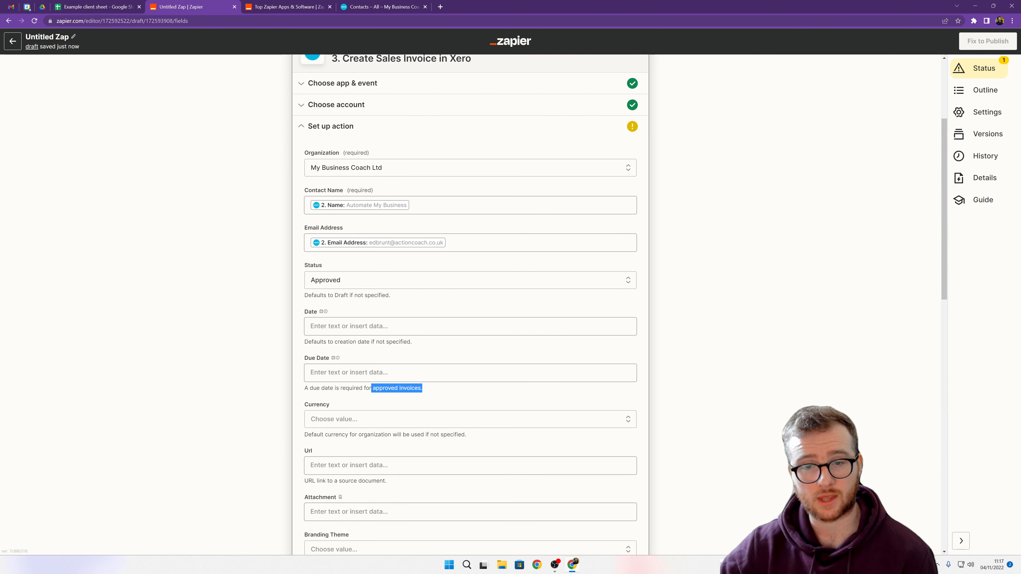
pyautogui.click(350, 327)
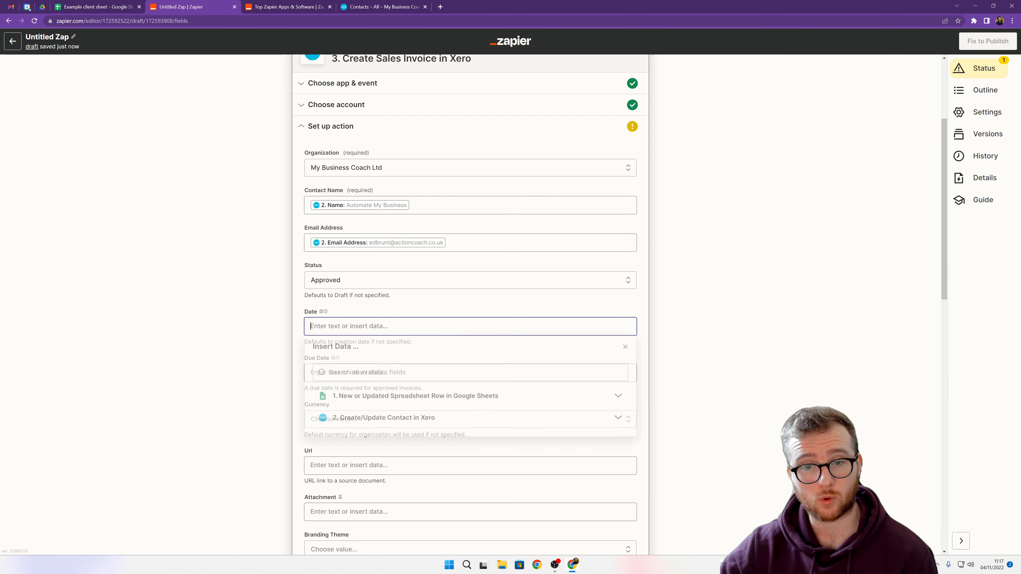
pyautogui.click(352, 421)
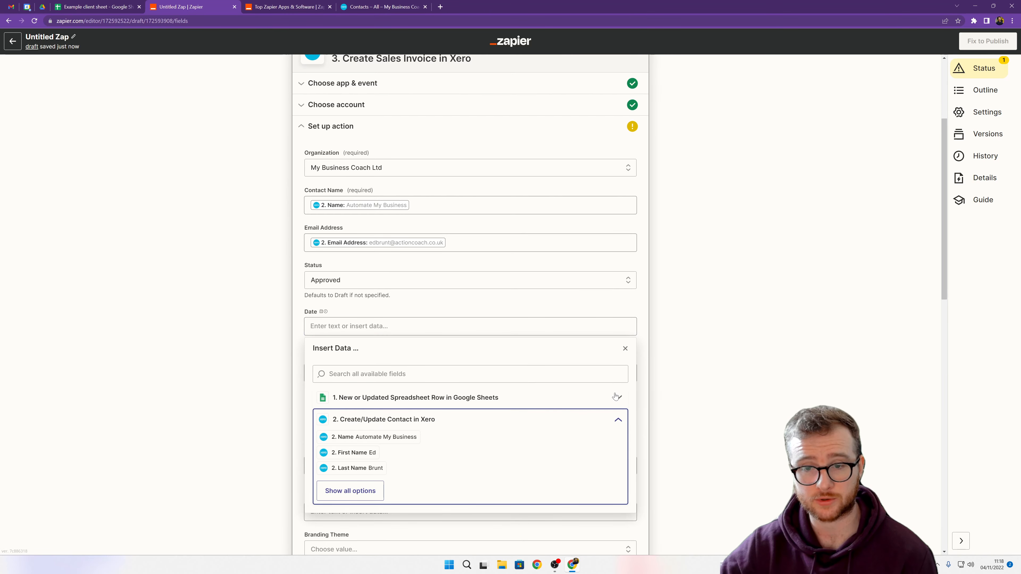
pyautogui.scroll(-3, 581, 396)
pyautogui.click(363, 371)
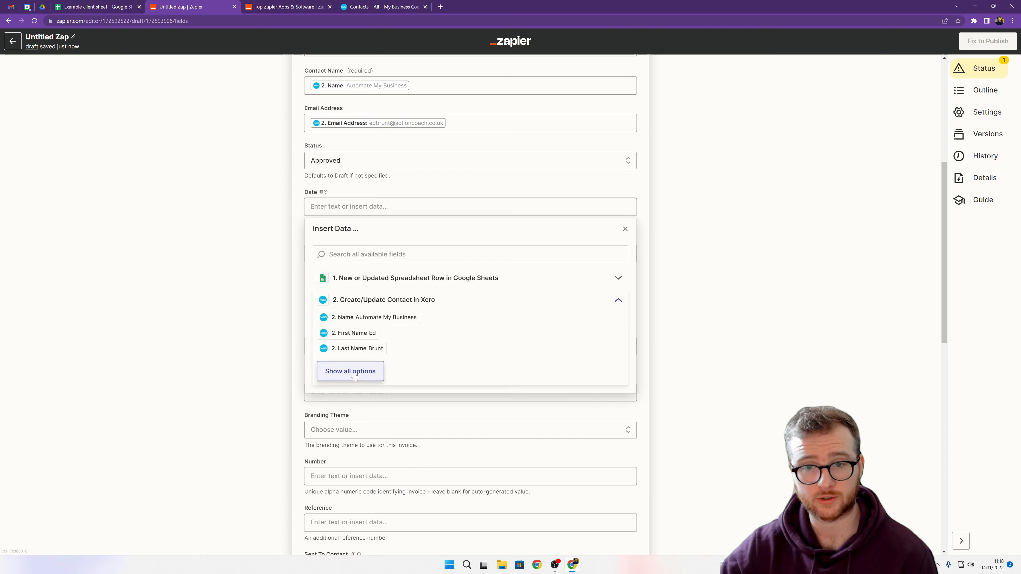
pyautogui.scroll(-5, 489, 371)
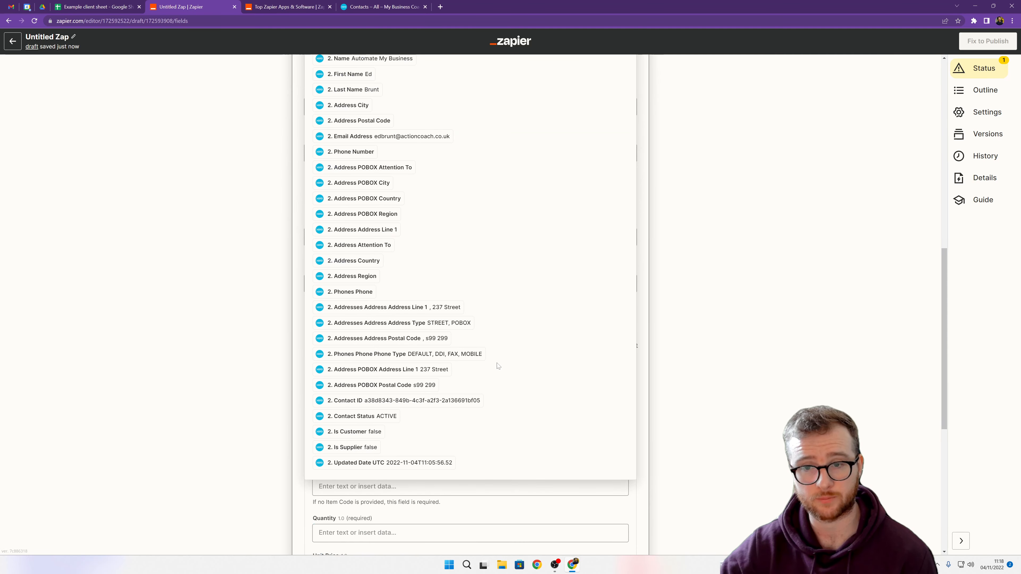
pyautogui.click(407, 464)
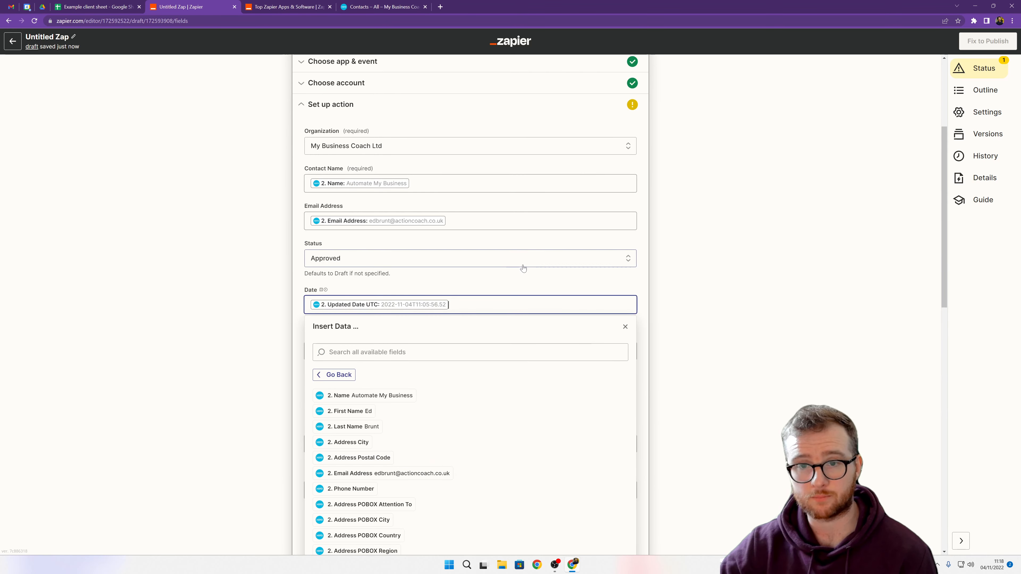
pyautogui.scroll(3, 523, 268)
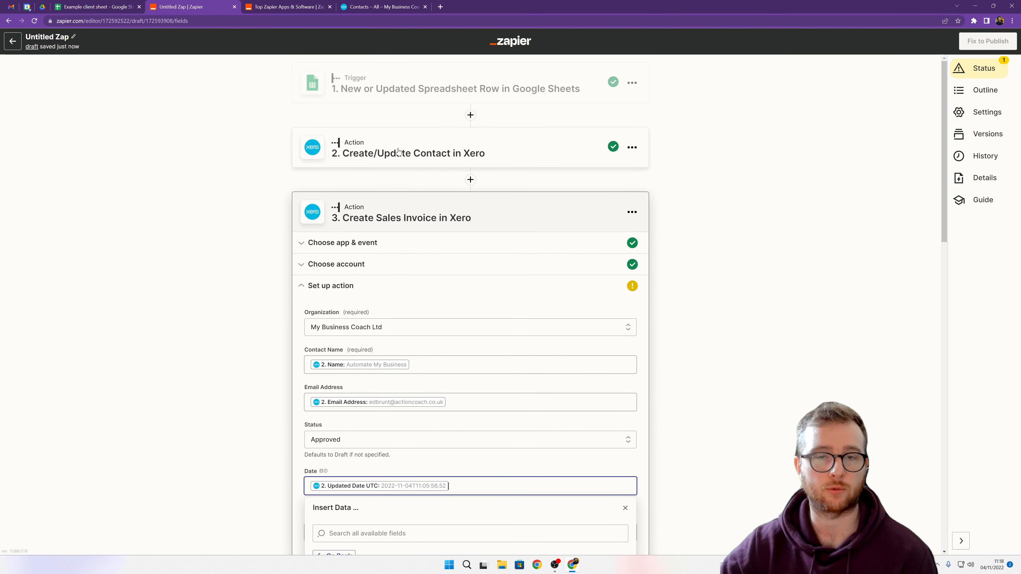
# Step: Set the invoice's Due Date to the Updated Date UTC value from the Create/Update Contact in Xero action, followed by +30d
pyautogui.scroll(-3, 402, 282)
pyautogui.click(455, 412)
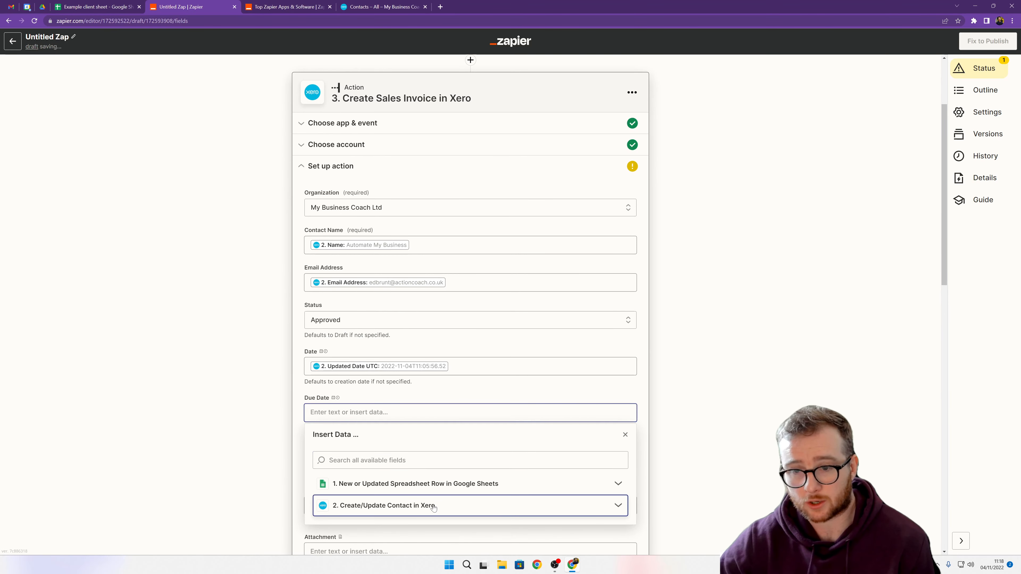
pyautogui.click(384, 505)
pyautogui.scroll(-5, 383, 505)
pyautogui.click(356, 339)
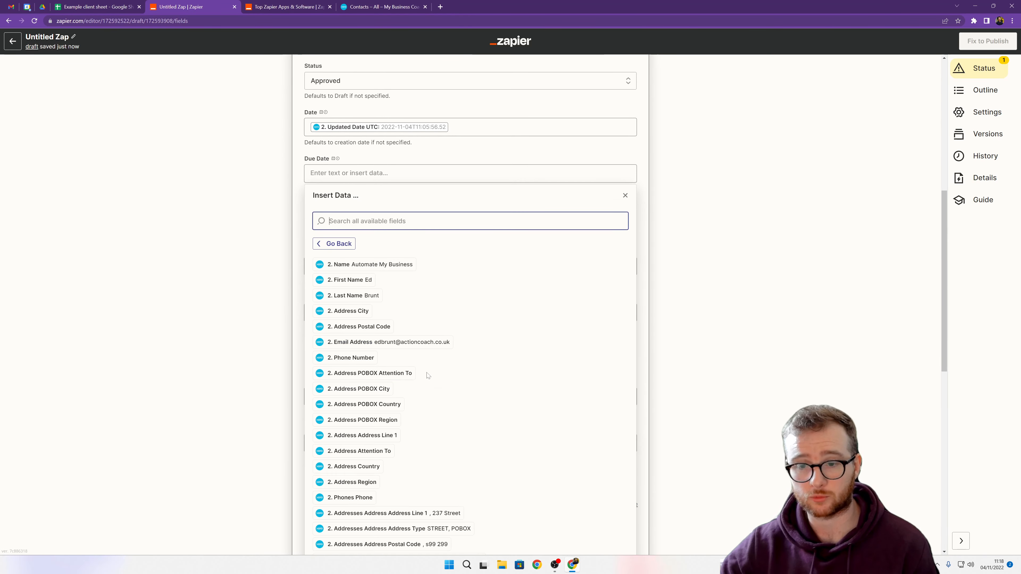
pyautogui.scroll(-6, 426, 372)
pyautogui.click(446, 430)
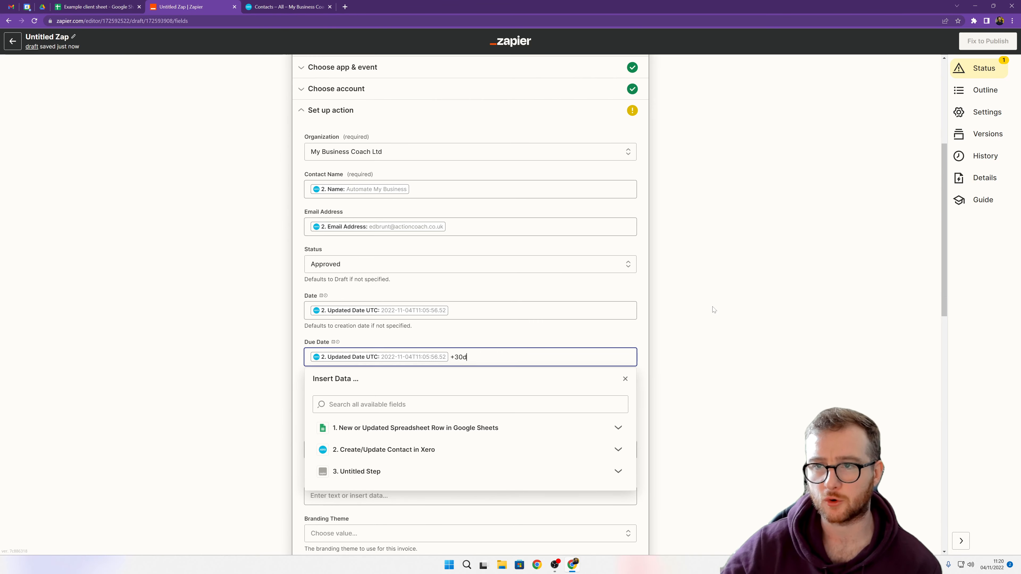
# Step: Make the untitled step 3 a Formatter by Zapier action with the Date / Time event
pyautogui.scroll(6, 715, 309)
pyautogui.click(378, 212)
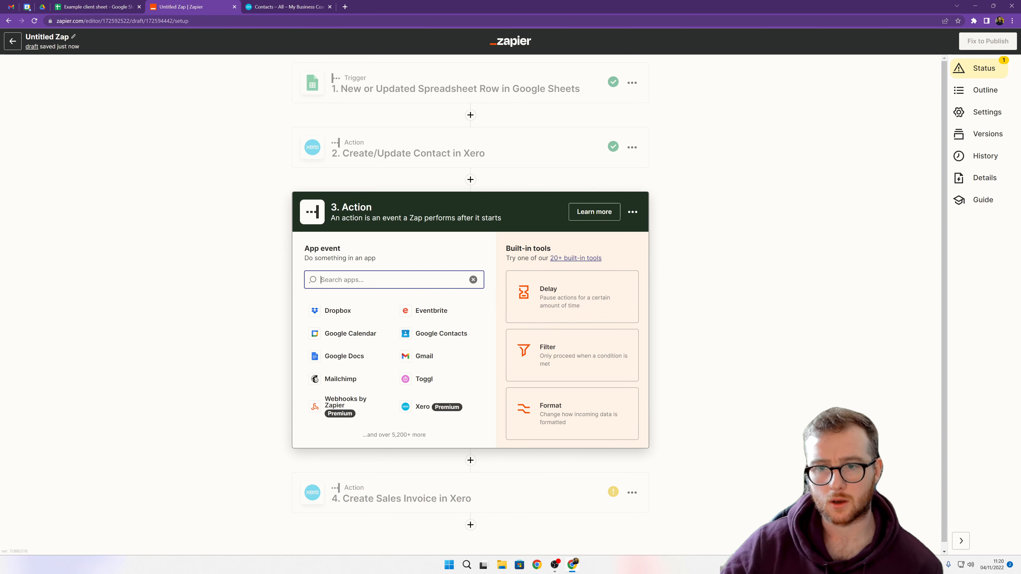
pyautogui.click(588, 409)
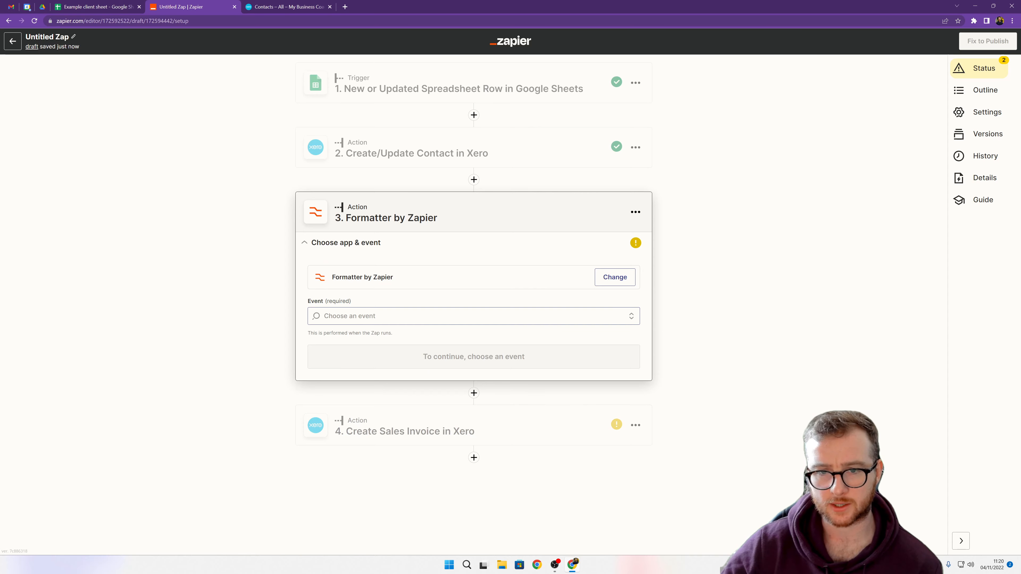
pyautogui.click(382, 316)
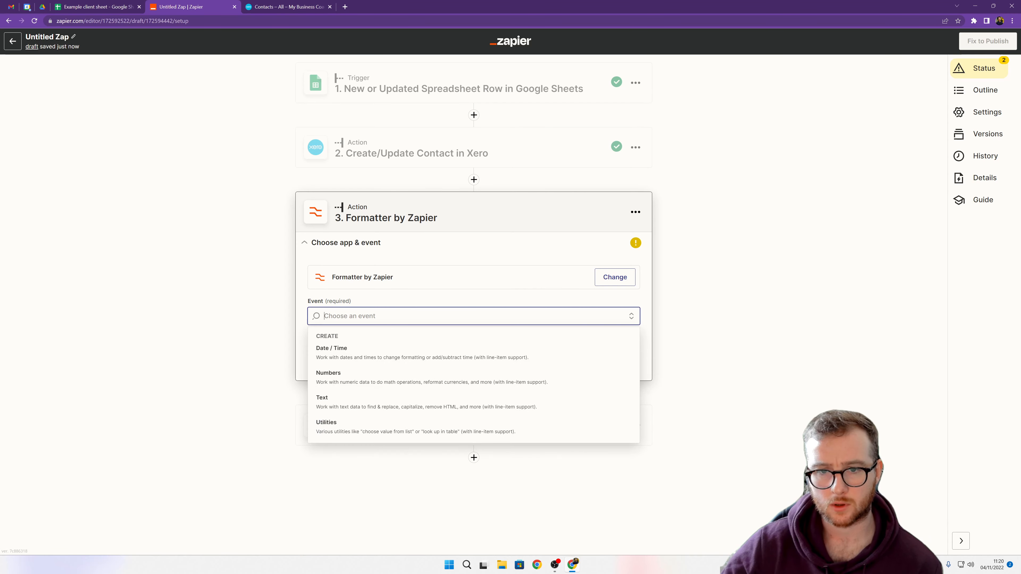
pyautogui.click(340, 353)
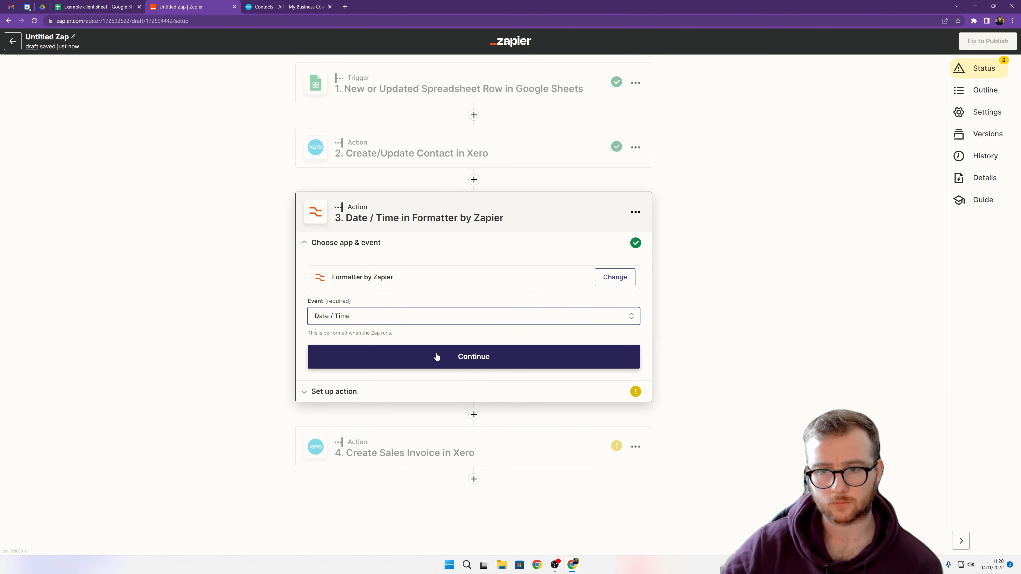
pyautogui.click(443, 359)
# Step: Set the formatter's transform to Add/Subtract Time and map its Input to Updated Date UTC from the Create/Update Contact in Xero action
pyautogui.click(403, 305)
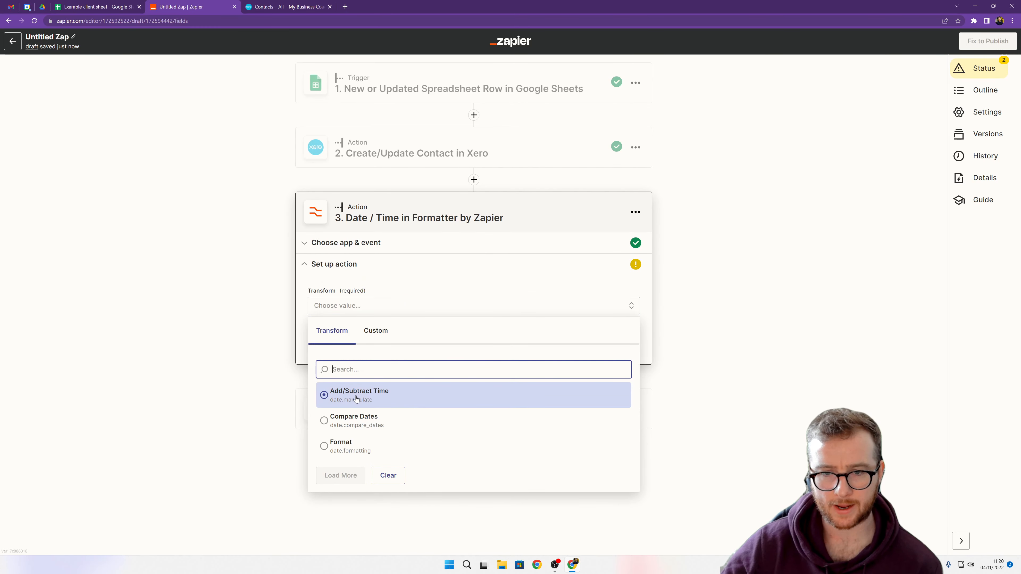
pyautogui.click(372, 398)
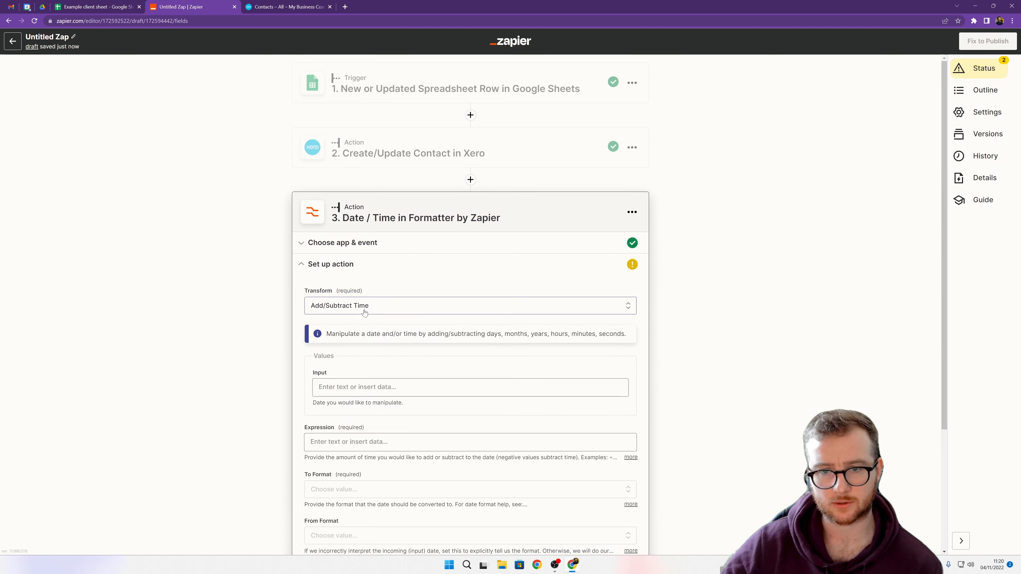
pyautogui.scroll(-3, 635, 371)
pyautogui.click(396, 271)
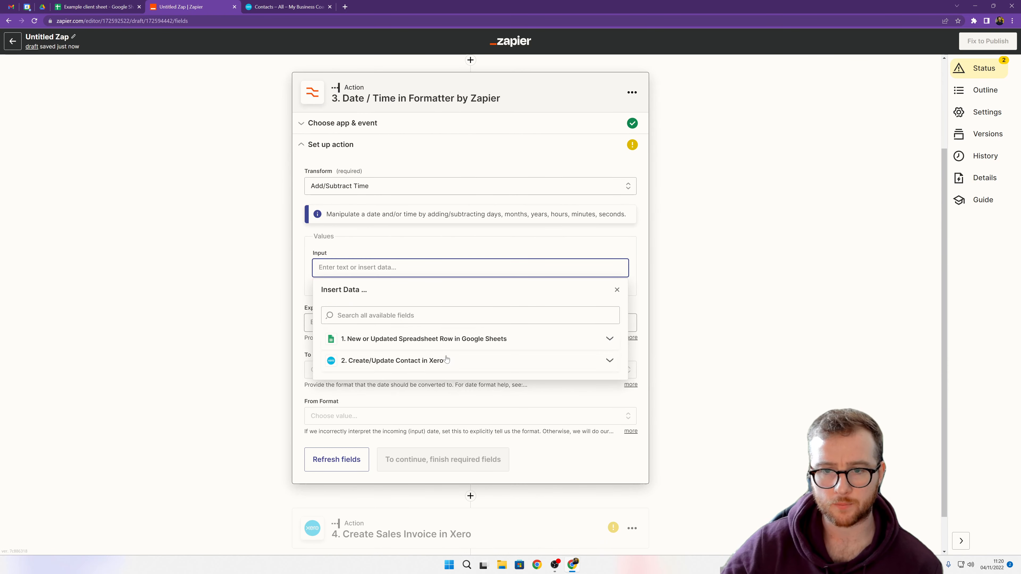
pyautogui.click(402, 358)
pyautogui.scroll(-1, 390, 411)
pyautogui.click(378, 392)
pyautogui.scroll(-4, 457, 408)
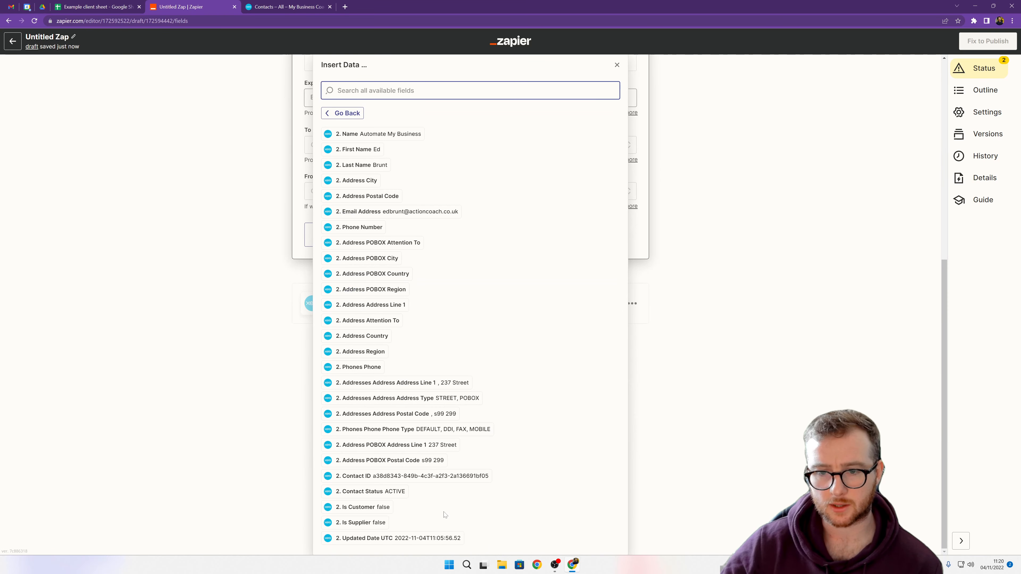
pyautogui.click(389, 543)
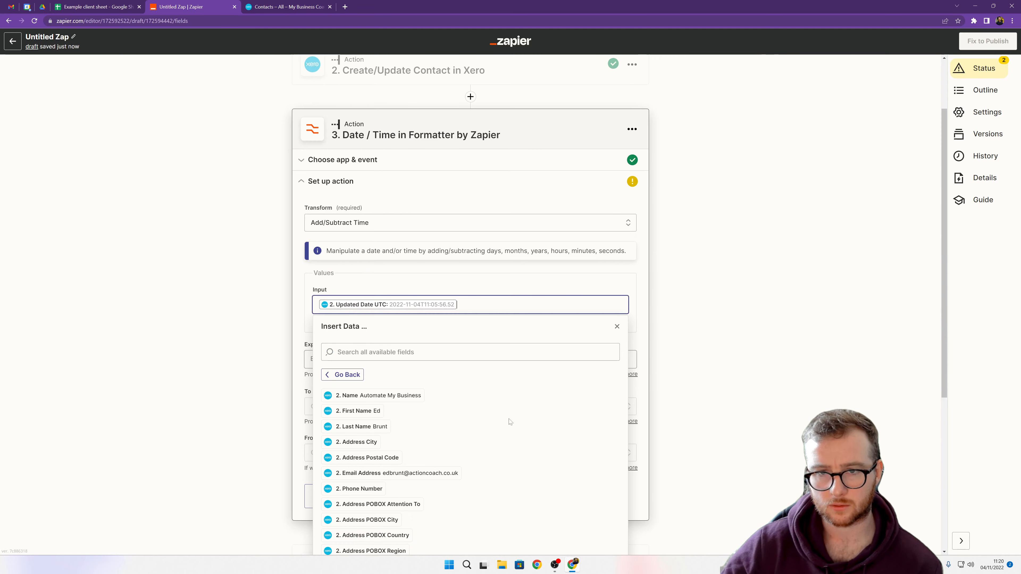
pyautogui.click(715, 312)
# Step: Examine the Expression field's full examples and the Due Date entry in the sales invoice action, returning to the Date / Time formatter
pyautogui.scroll(-2, 495, 346)
pyautogui.click(382, 280)
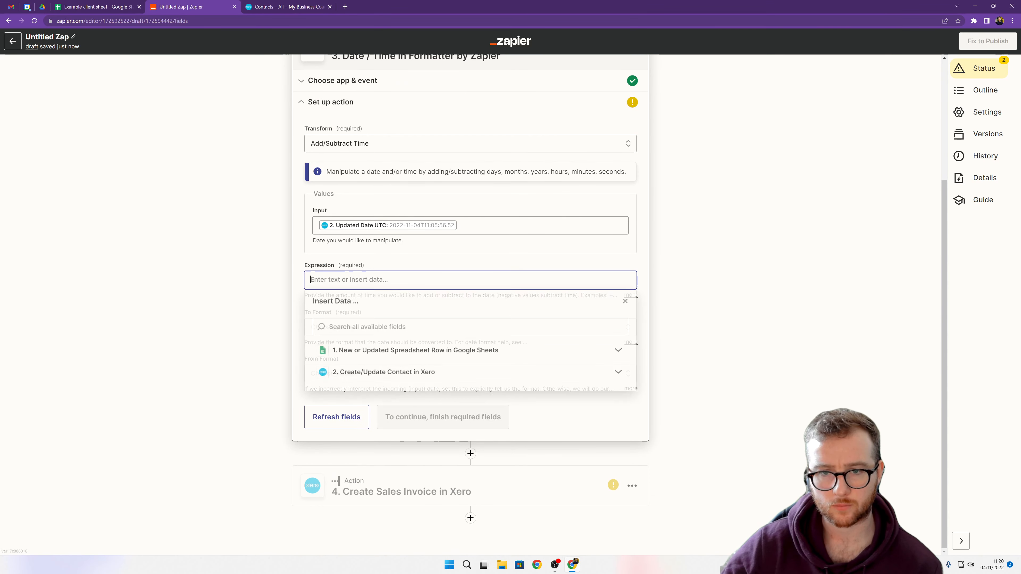
pyautogui.click(260, 285)
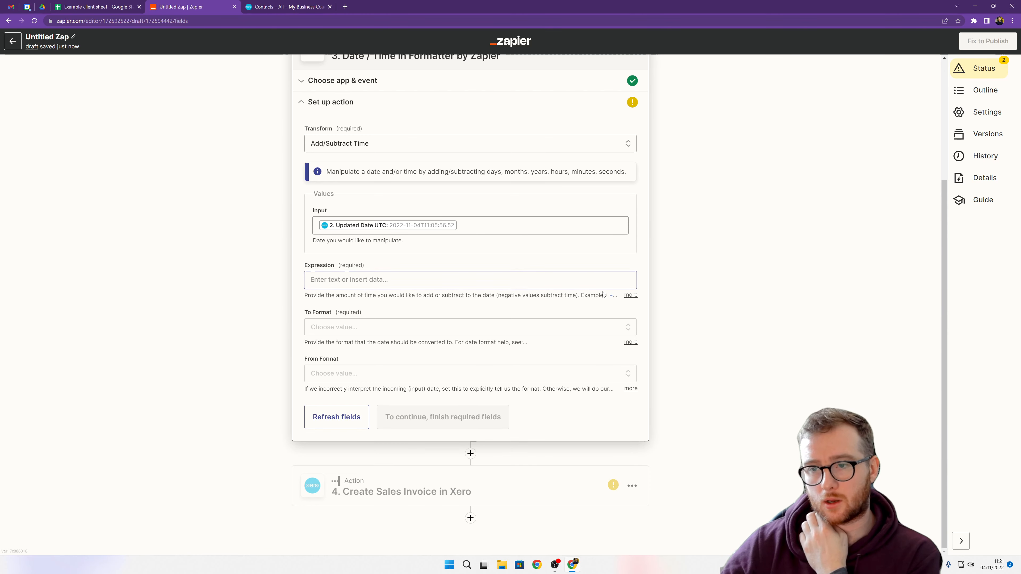
pyautogui.click(629, 295)
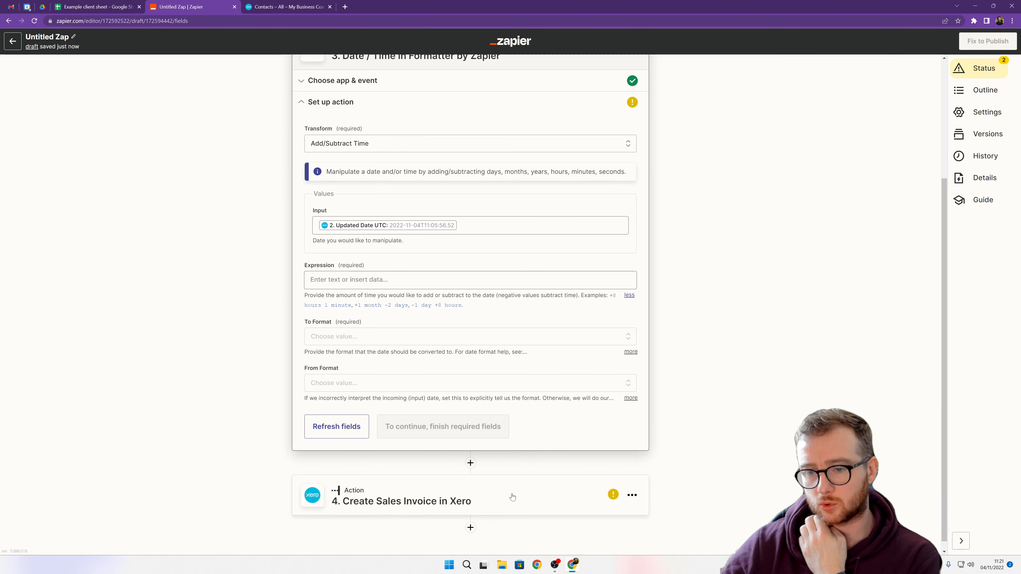
pyautogui.scroll(1, 494, 463)
pyautogui.click(482, 531)
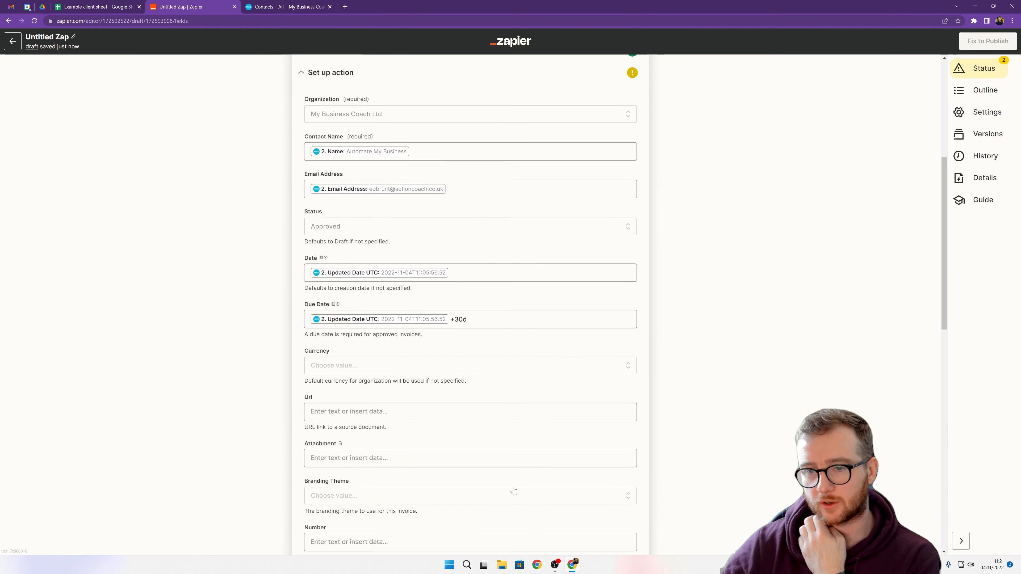
pyautogui.scroll(5, 519, 362)
pyautogui.click(482, 217)
pyautogui.scroll(-4, 482, 300)
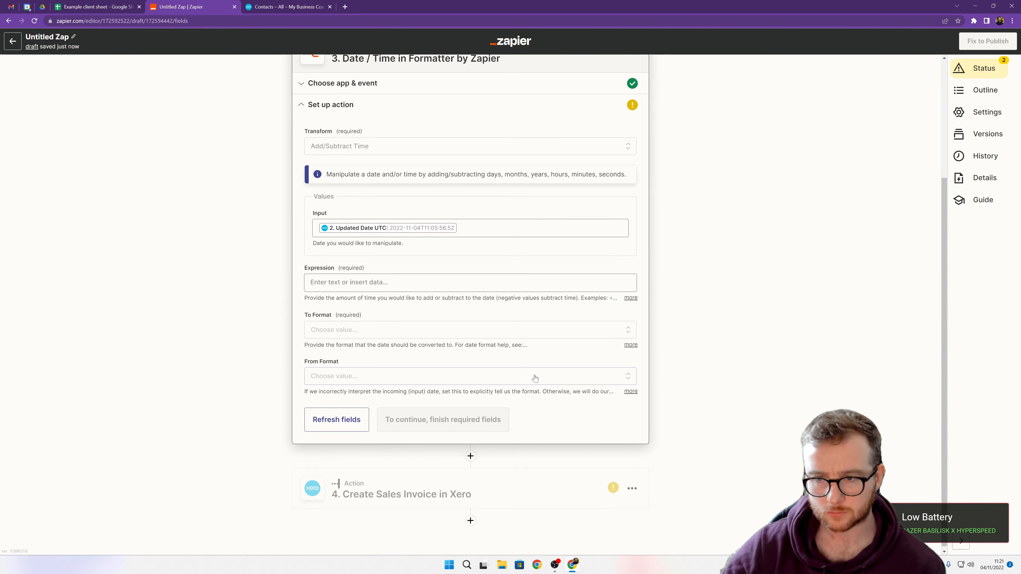
# Step: Set the formatter's Expression to + 30 days, consulting the field's full examples
pyautogui.click(470, 283)
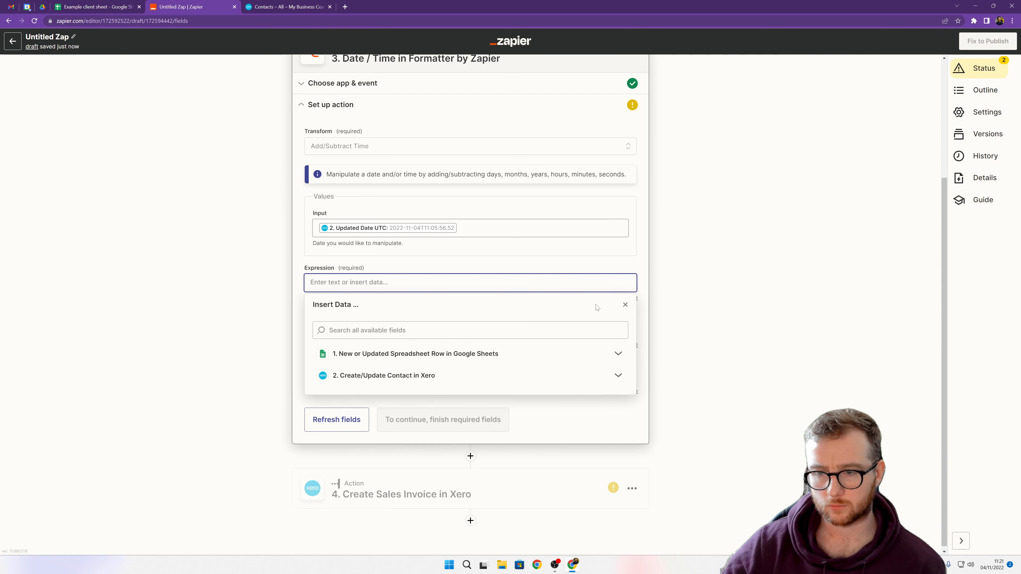
pyautogui.click(681, 301)
pyautogui.click(629, 299)
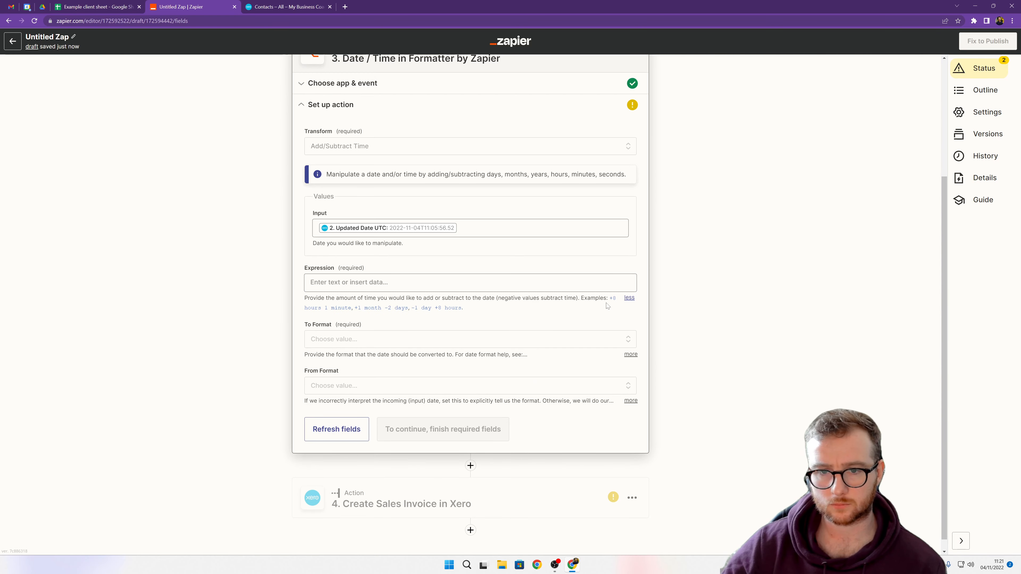
pyautogui.click(470, 283)
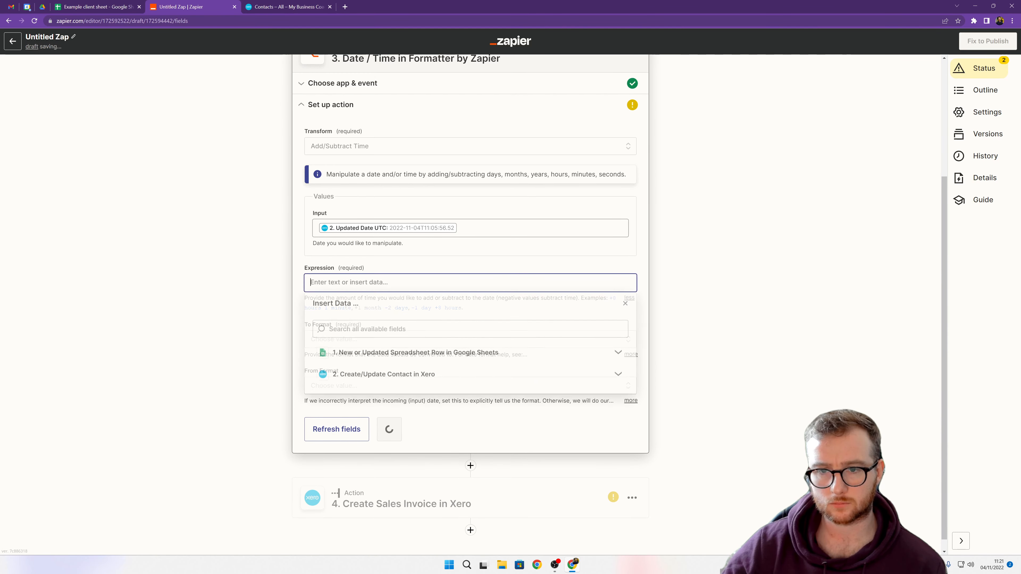
pyautogui.write('+')
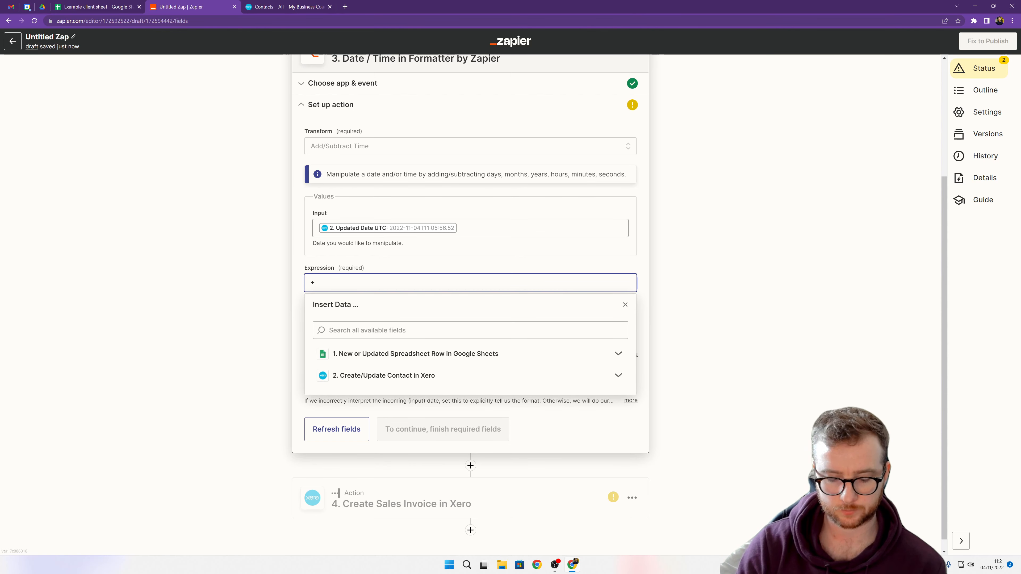
pyautogui.write(' 30 ')
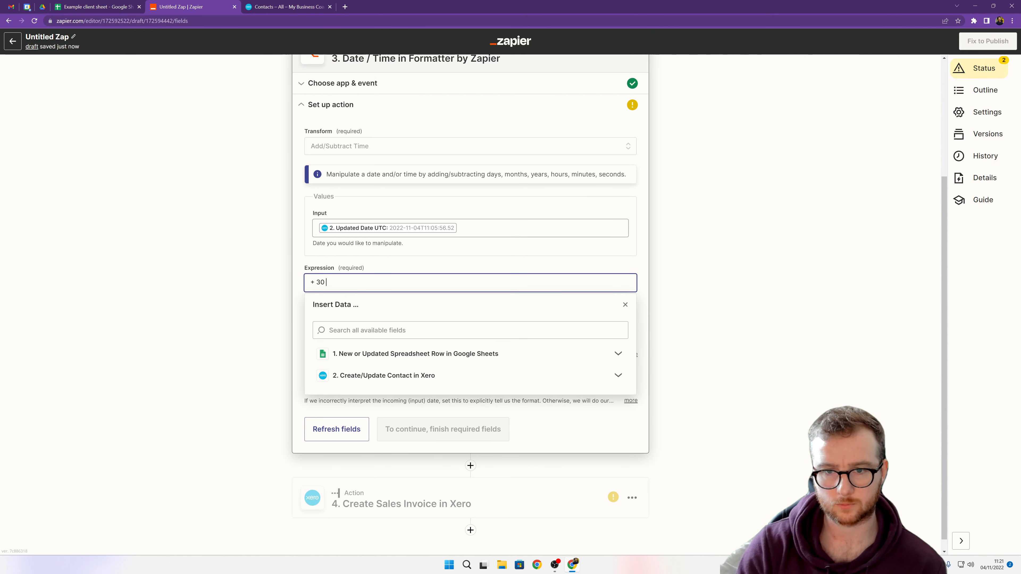
pyautogui.write('days')
pyautogui.click(723, 277)
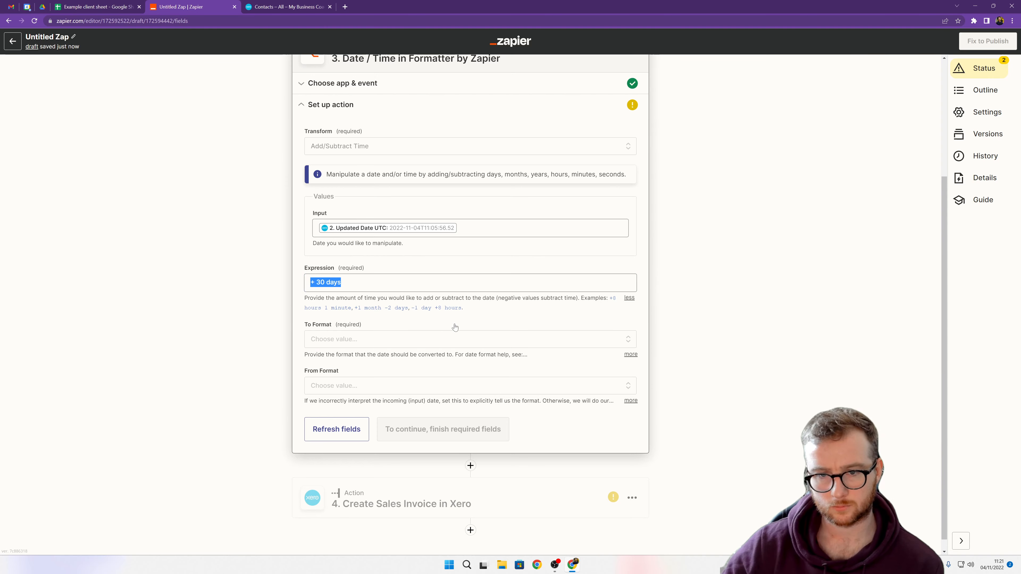
# Step: Set the formatter's To Format to MMM DD YYYY (Jan 22 2006)
pyautogui.click(445, 340)
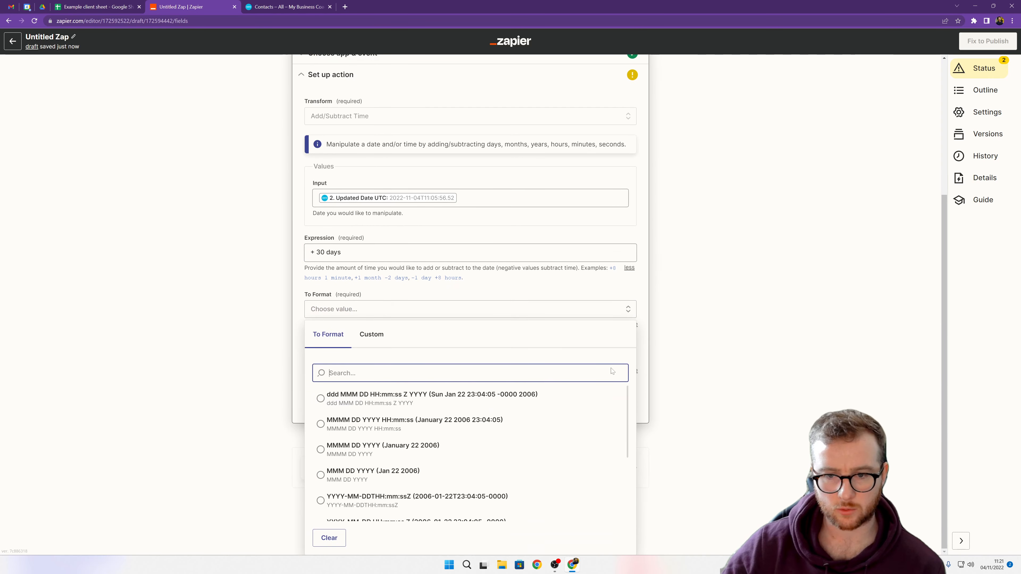
pyautogui.scroll(-2, 565, 456)
pyautogui.click(565, 456)
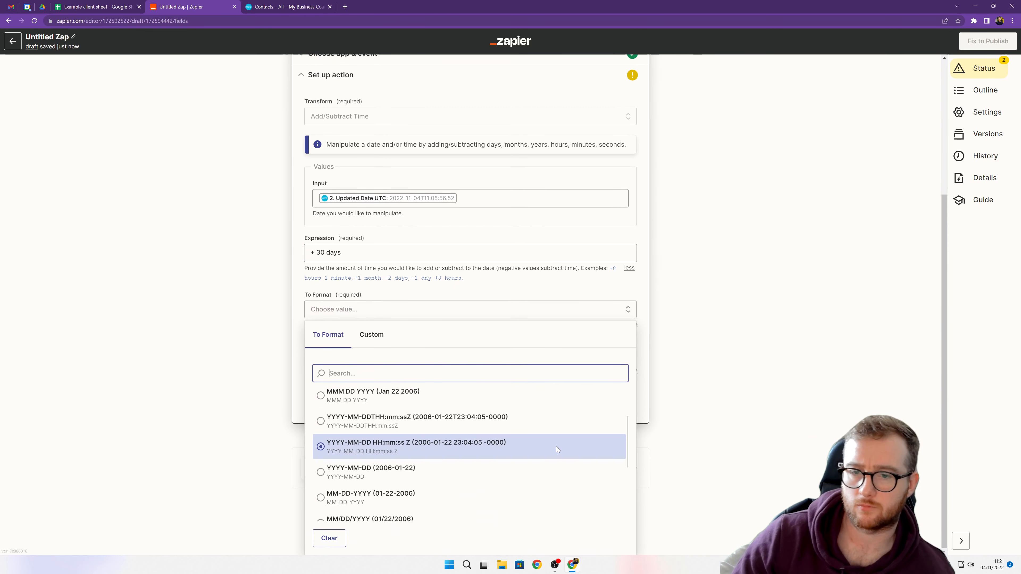
pyautogui.click(447, 396)
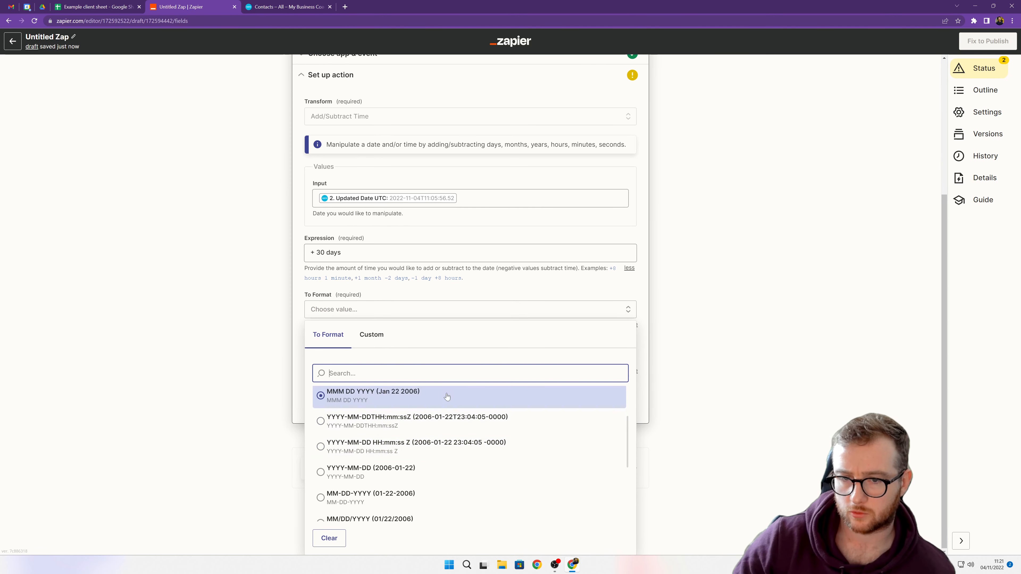
pyautogui.click(447, 396)
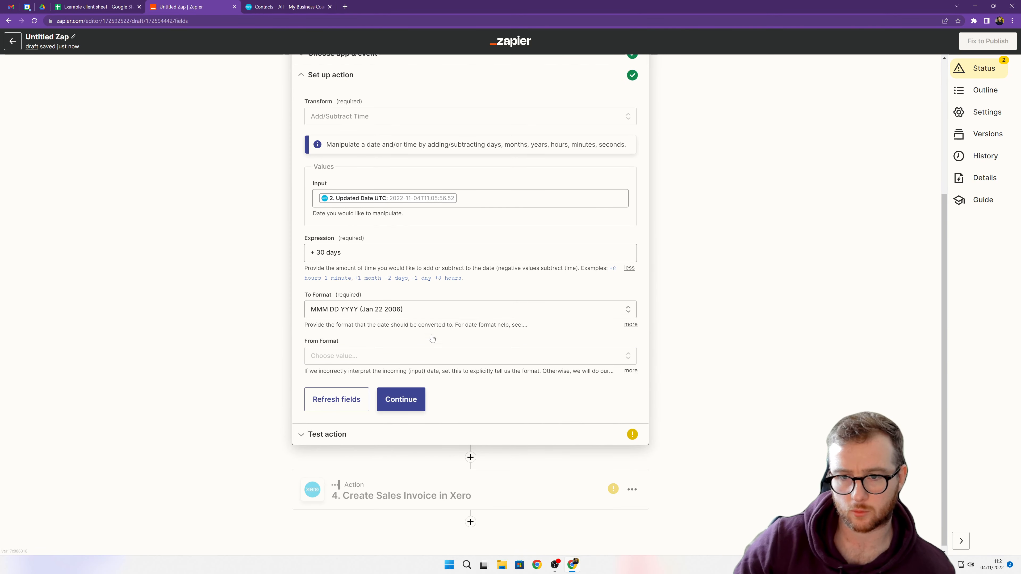
# Step: Test the Date / Time formatter action, check its output date, and continue to the Create Sales Invoice in Xero action
pyautogui.click(401, 400)
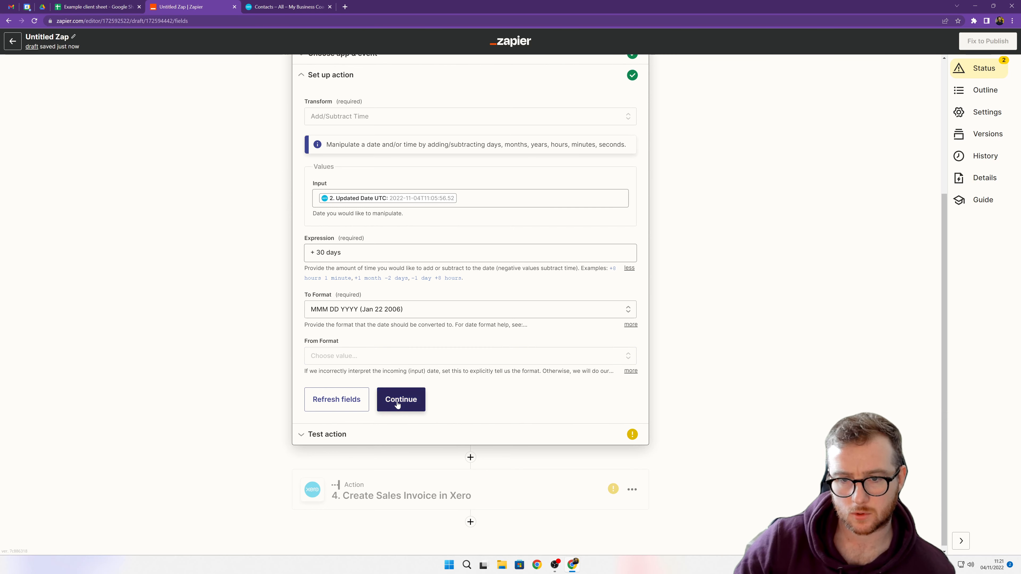
pyautogui.click(404, 417)
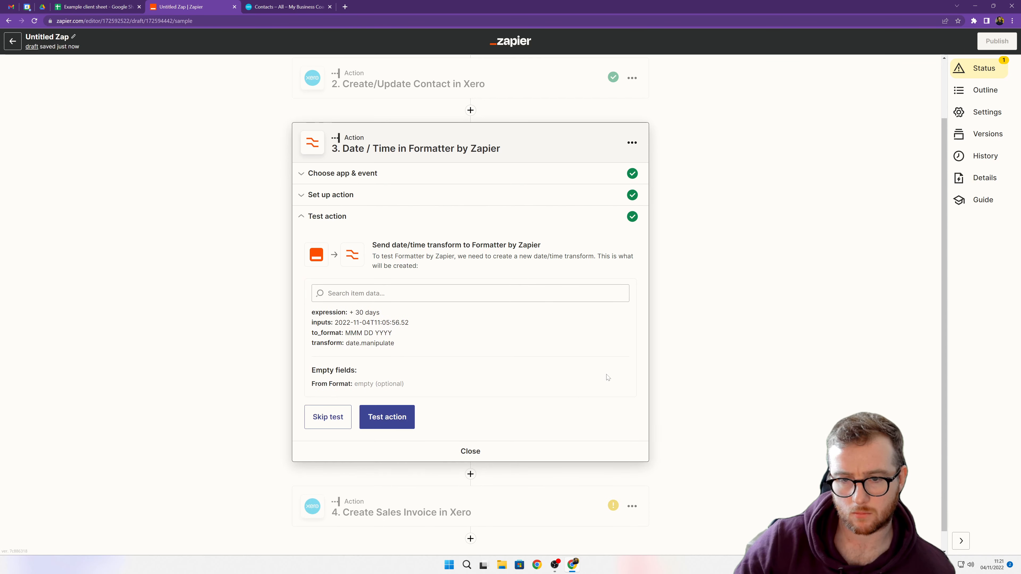
pyautogui.moveTo(394, 362); pyautogui.dragTo(345, 361)
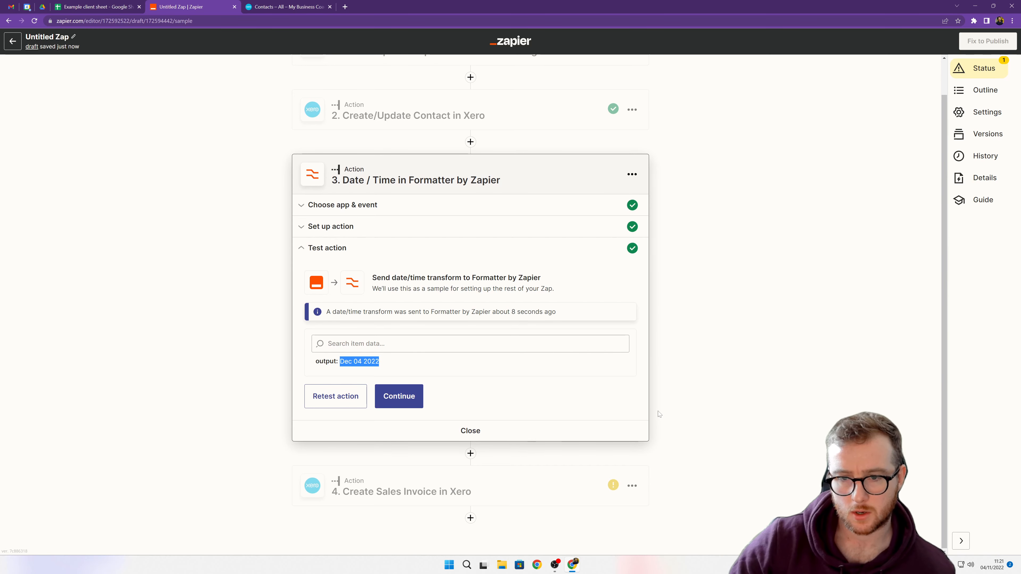
pyautogui.click(410, 396)
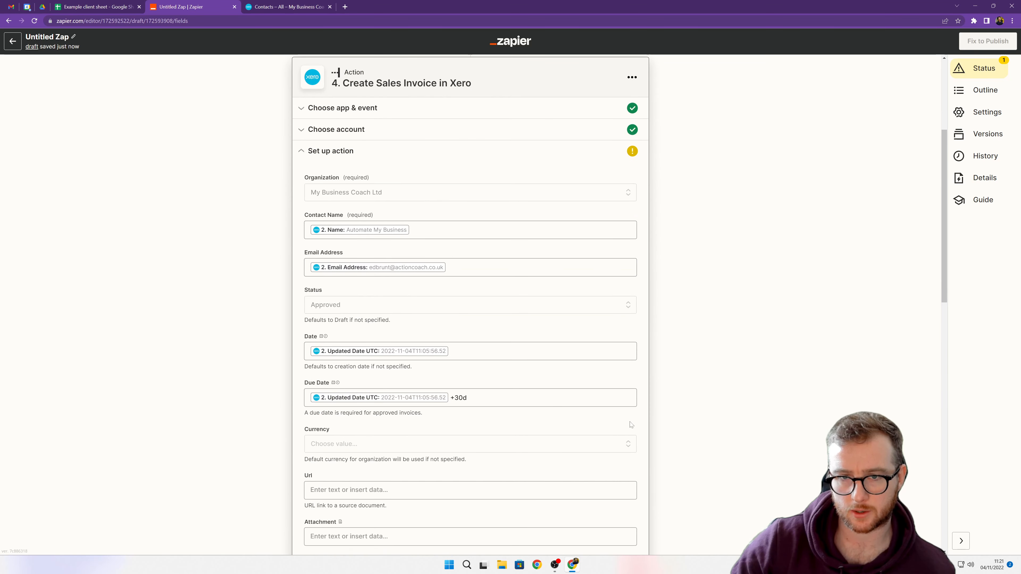
# Step: Replace the sales invoice's Due Date entry with the Output of the Date / Time in Formatter by Zapier action
pyautogui.scroll(-4, 632, 423)
pyautogui.scroll(1, 631, 418)
pyautogui.click(508, 278)
pyautogui.press('BackSpace')
pyautogui.press('BackSpace')
pyautogui.press('BackSpace')
pyautogui.press('BackSpace')
pyautogui.press('BackSpace')
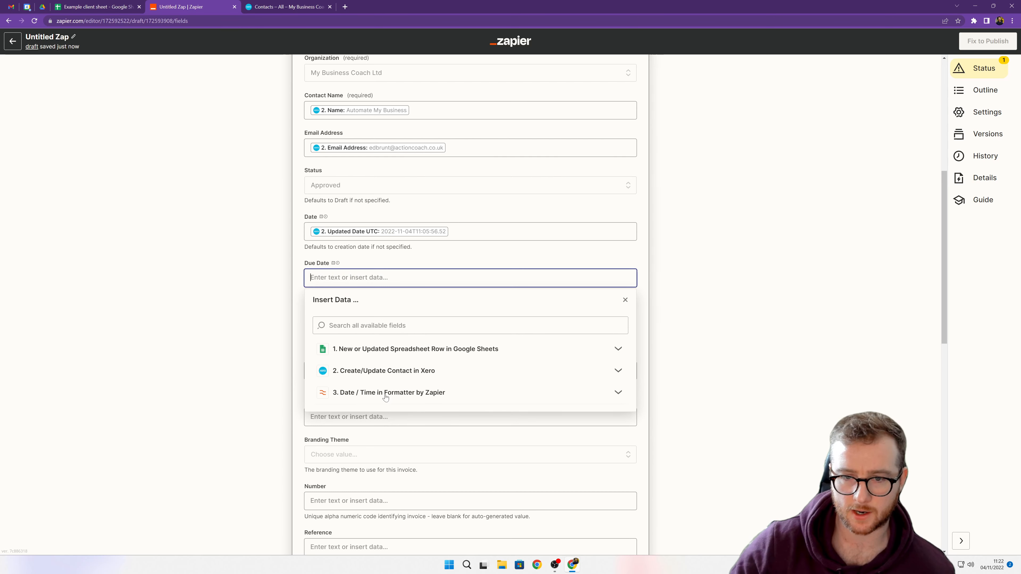
pyautogui.click(385, 393)
pyautogui.click(362, 426)
pyautogui.click(780, 298)
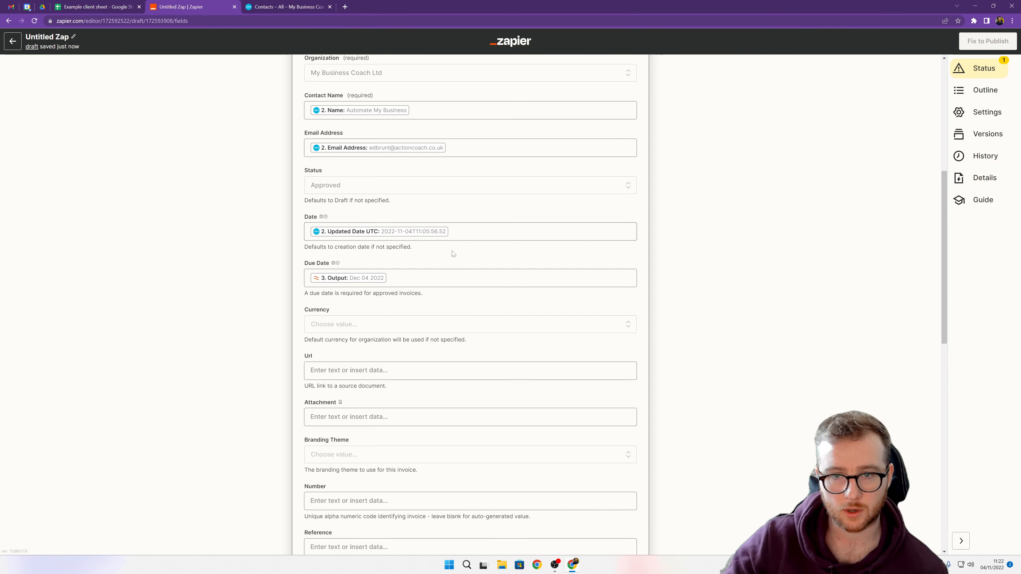
# Step: Review the Date and Due Date mappings in the sales invoice action
pyautogui.click(314, 233)
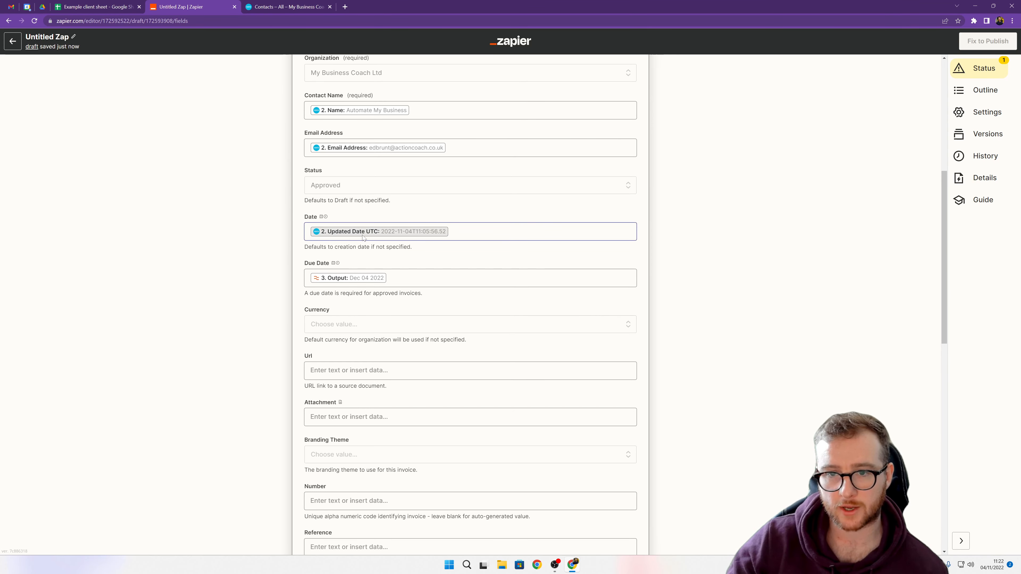
pyautogui.click(460, 211)
pyautogui.scroll(7, 461, 212)
pyautogui.scroll(-6, 460, 212)
pyautogui.click(361, 320)
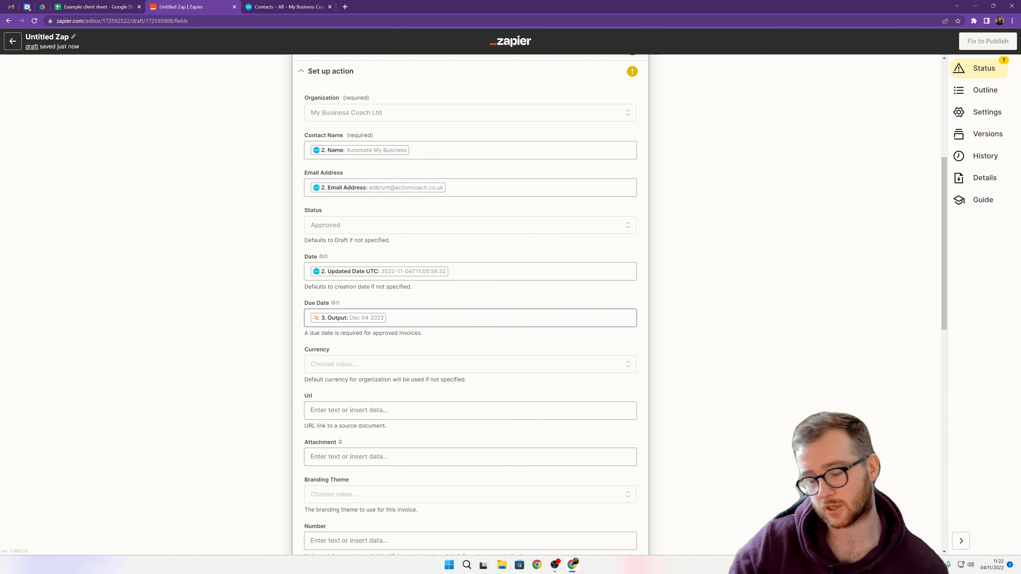
pyautogui.click(563, 336)
# Step: Set the sales invoice's Currency to British Pound
pyautogui.scroll(-4, 687, 319)
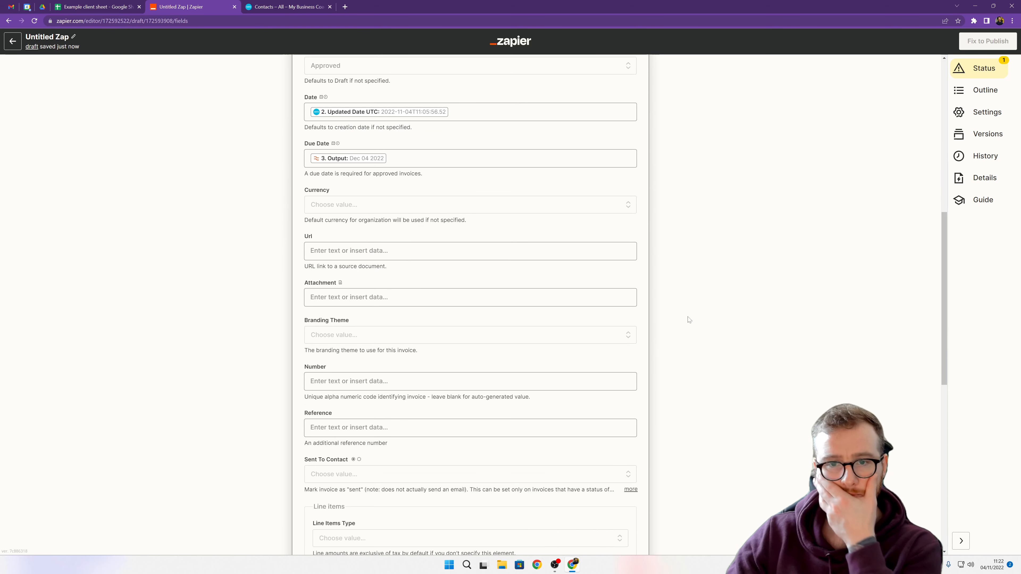
pyautogui.scroll(-1, 663, 305)
pyautogui.click(363, 168)
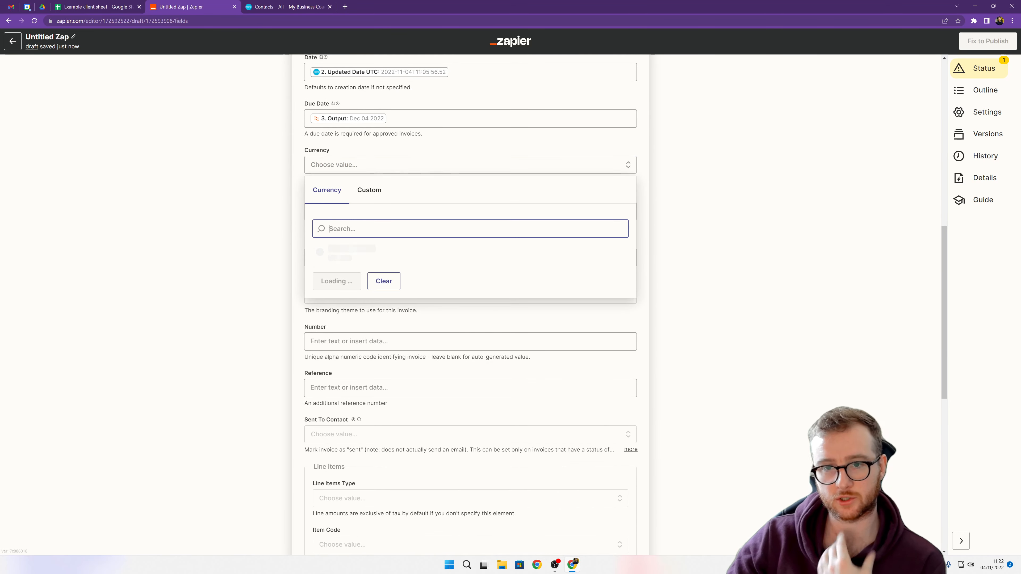
pyautogui.click(327, 255)
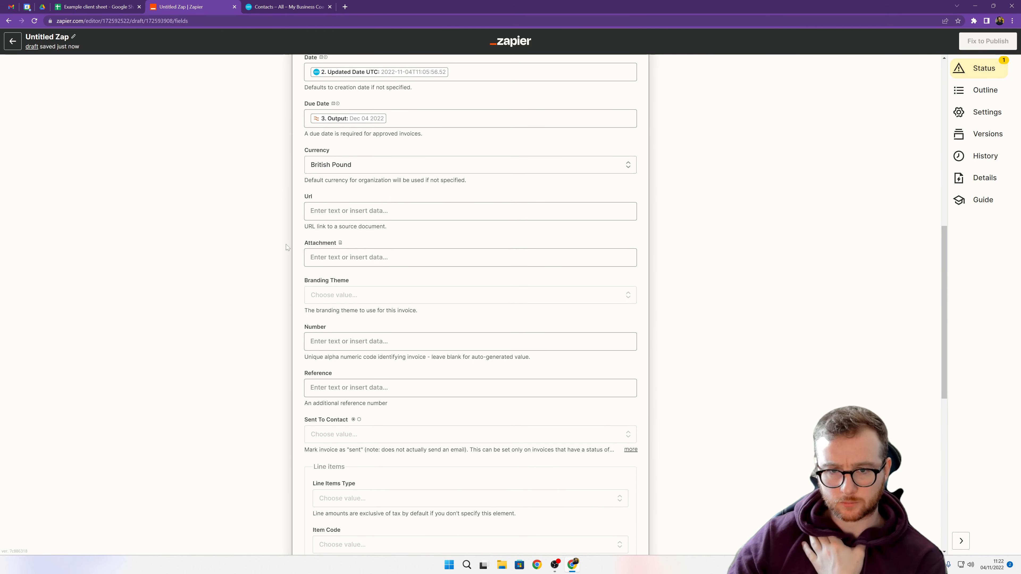
# Step: Examine the optional invoice fields and the full help text for Sent To Contact, leaving its value unchosen
pyautogui.scroll(-3, 286, 247)
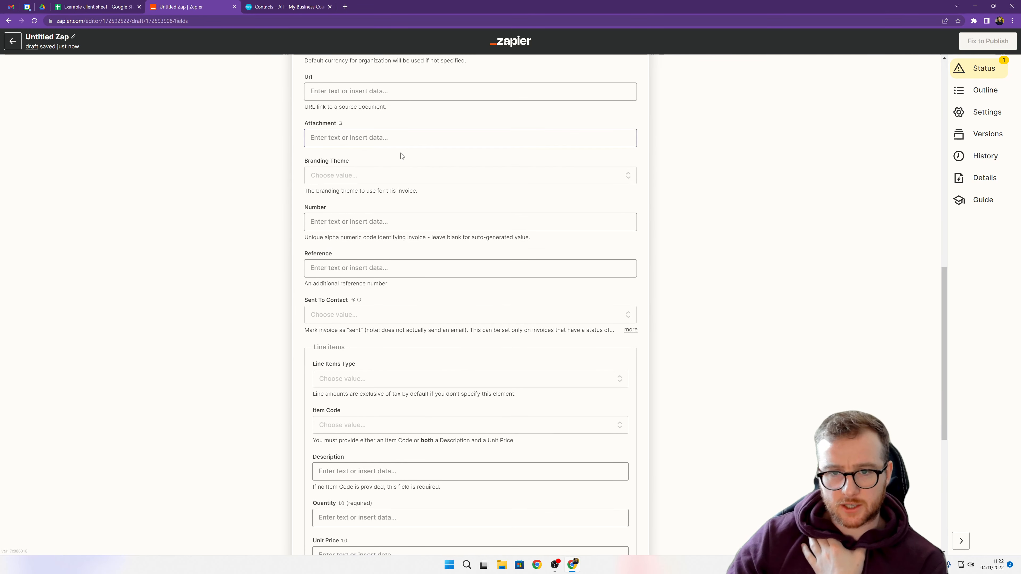
pyautogui.scroll(-3, 663, 299)
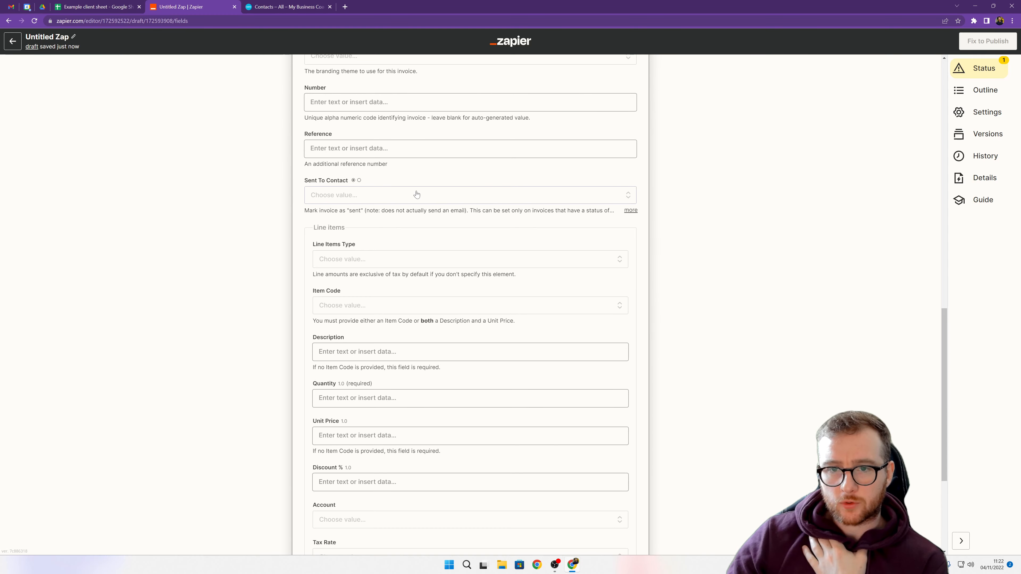
pyautogui.click(474, 195)
pyautogui.click(282, 252)
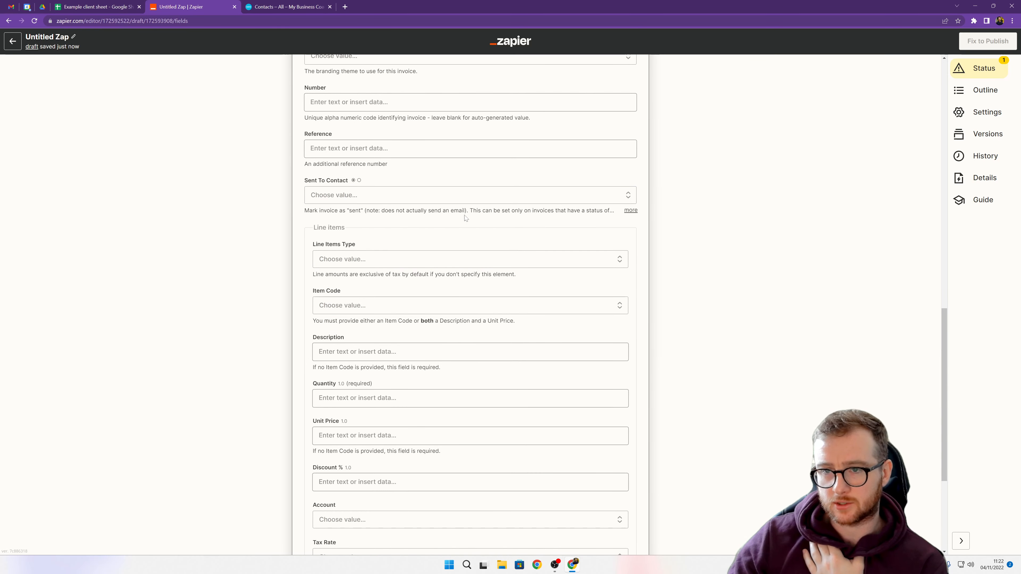
pyautogui.click(630, 211)
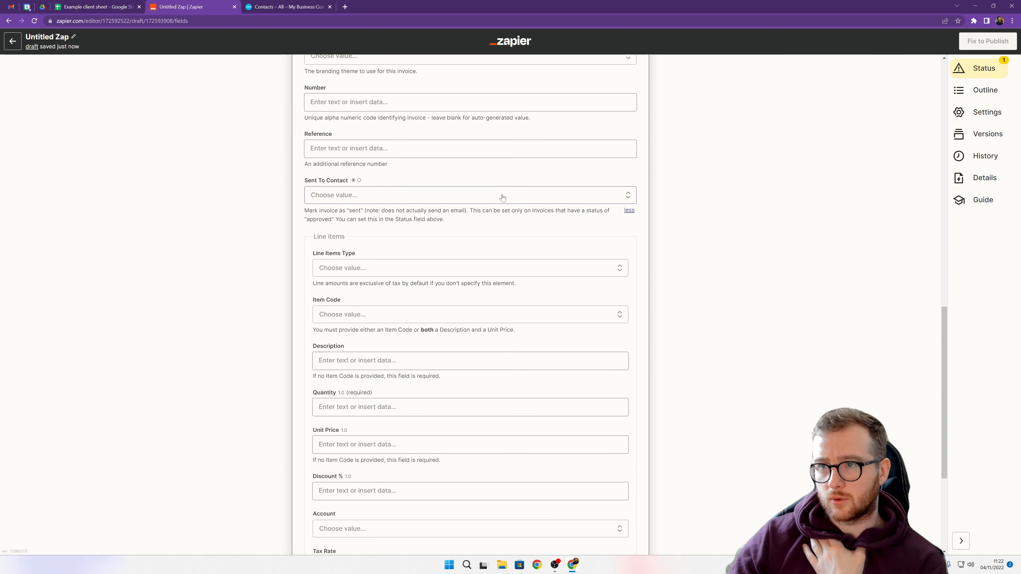
# Step: Set the invoice's Line Items Type to Exclusive
pyautogui.scroll(-3, 492, 196)
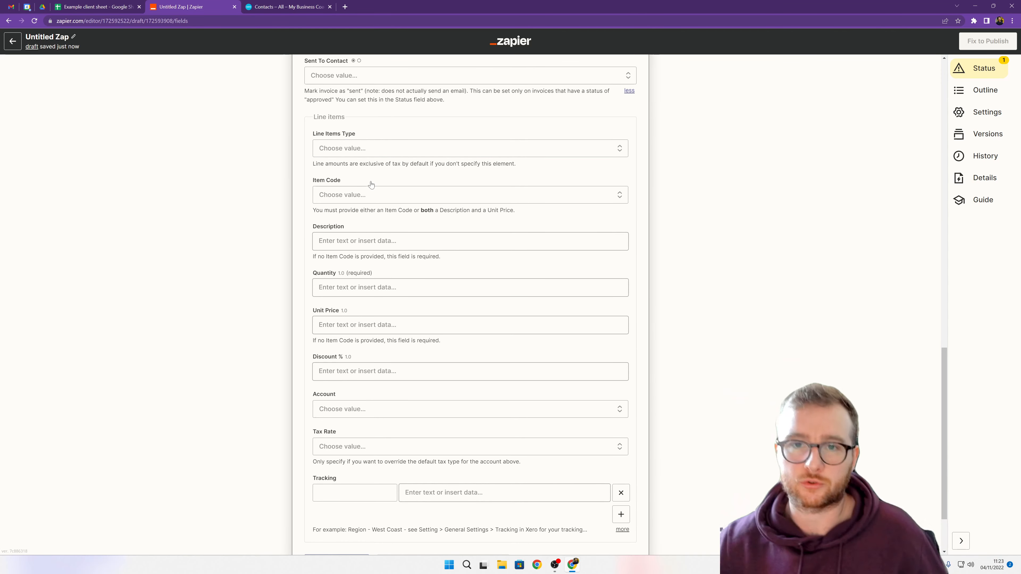
pyautogui.click(378, 147)
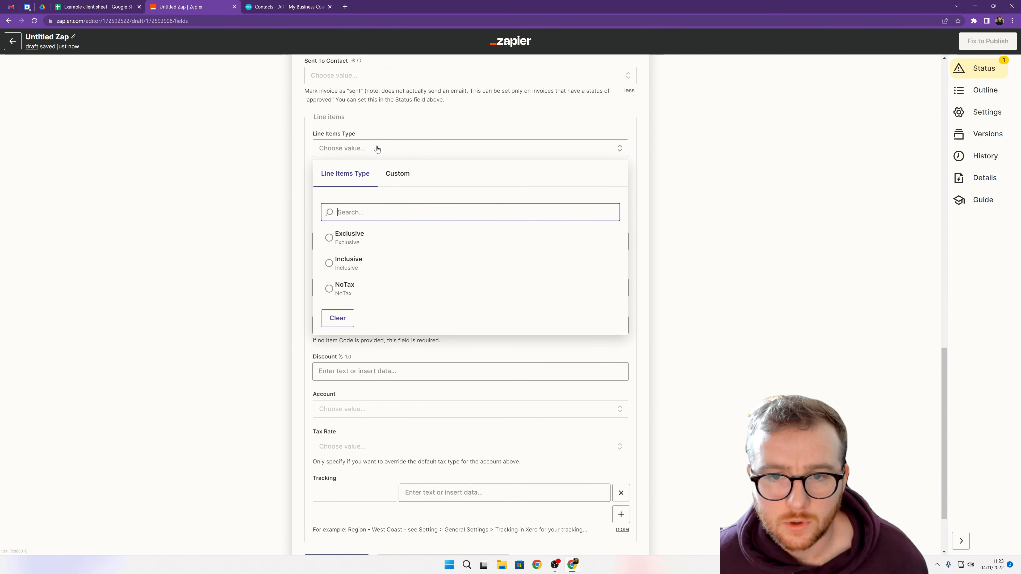
pyautogui.click(260, 221)
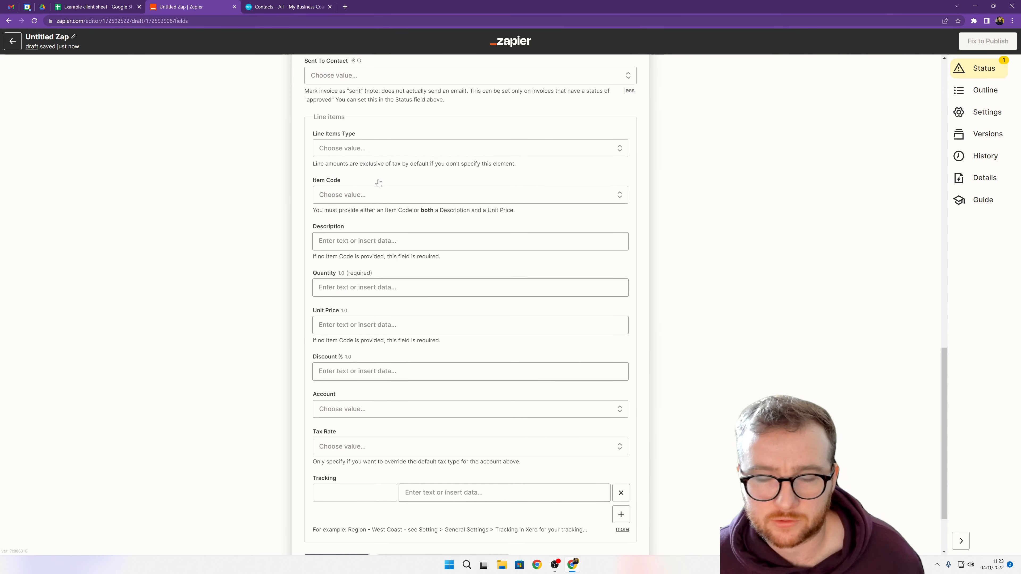
pyautogui.click(413, 154)
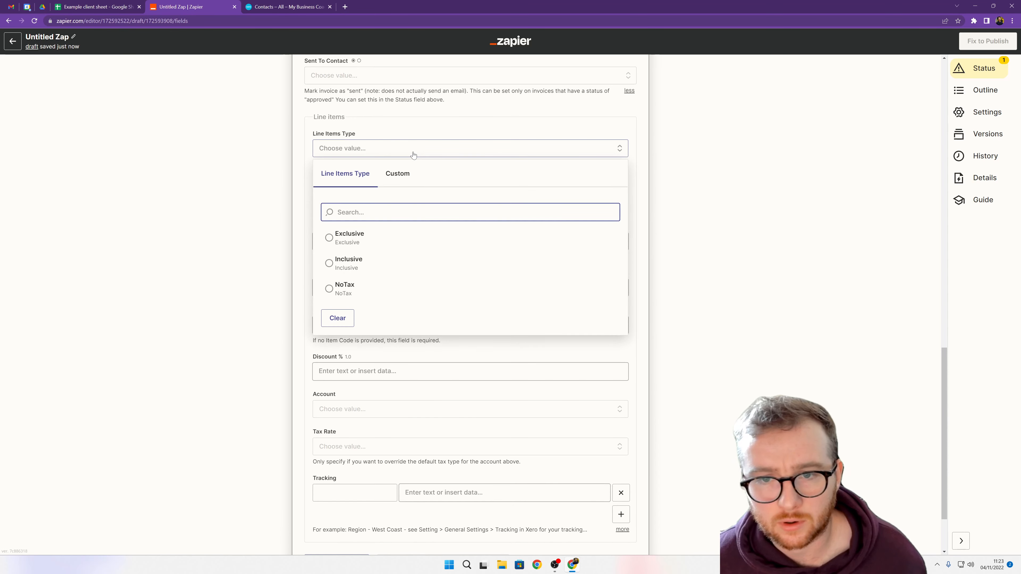
pyautogui.click(362, 238)
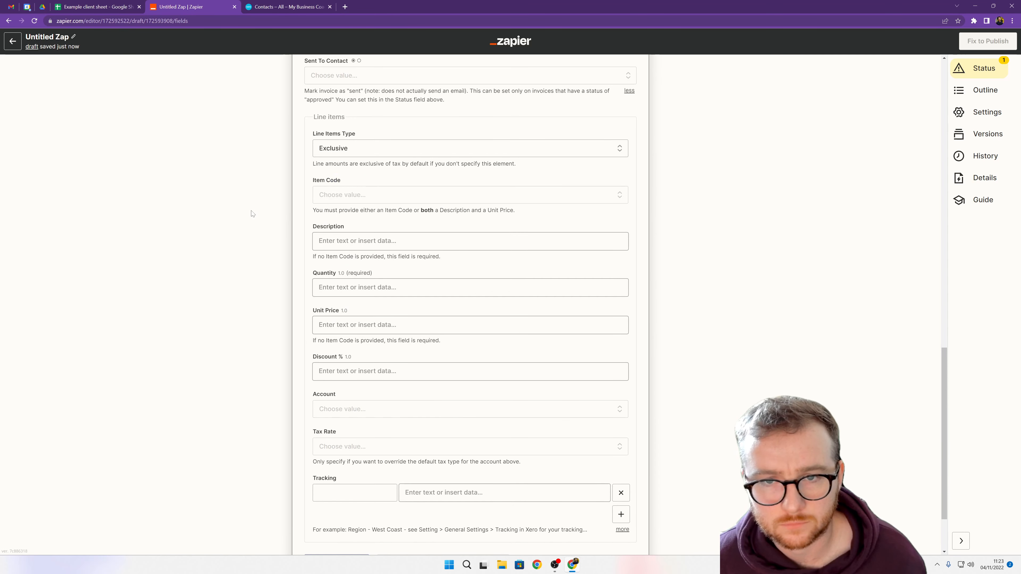
pyautogui.click(358, 150)
pyautogui.click(277, 193)
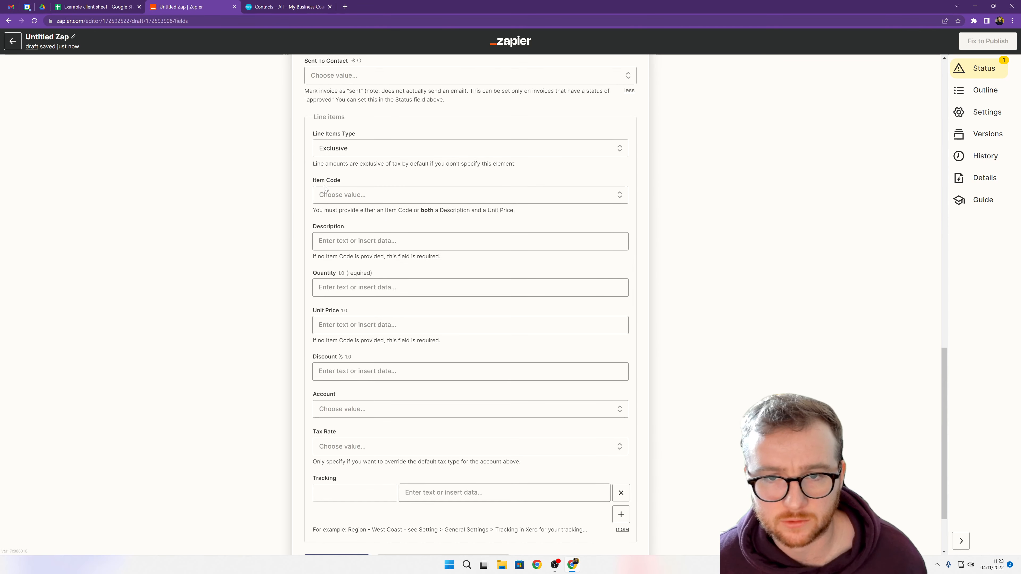
# Step: Leave the Item Code empty and map the line item's Description to Program from the Google Sheets row
pyautogui.click(363, 201)
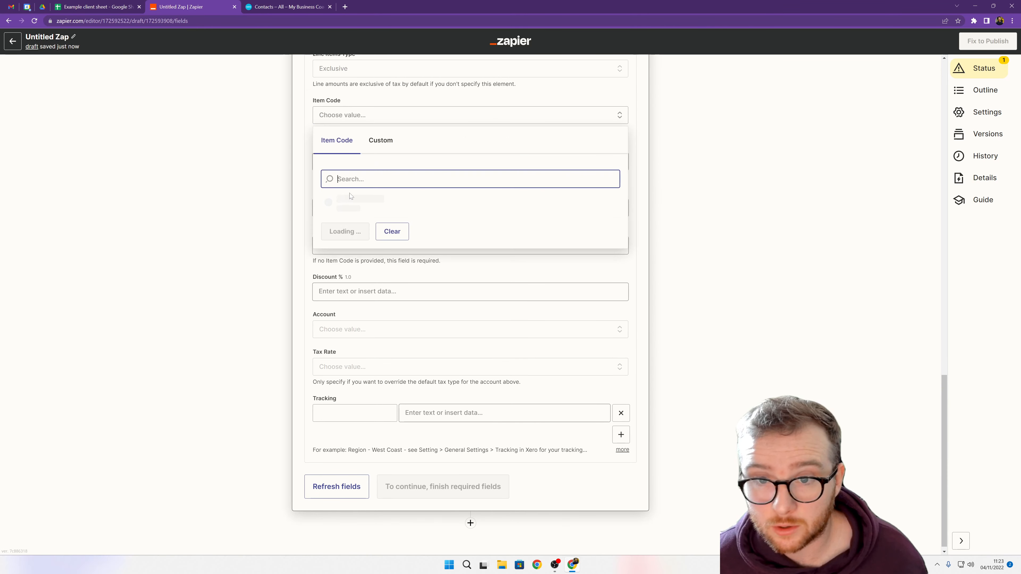
pyautogui.click(288, 183)
pyautogui.click(381, 161)
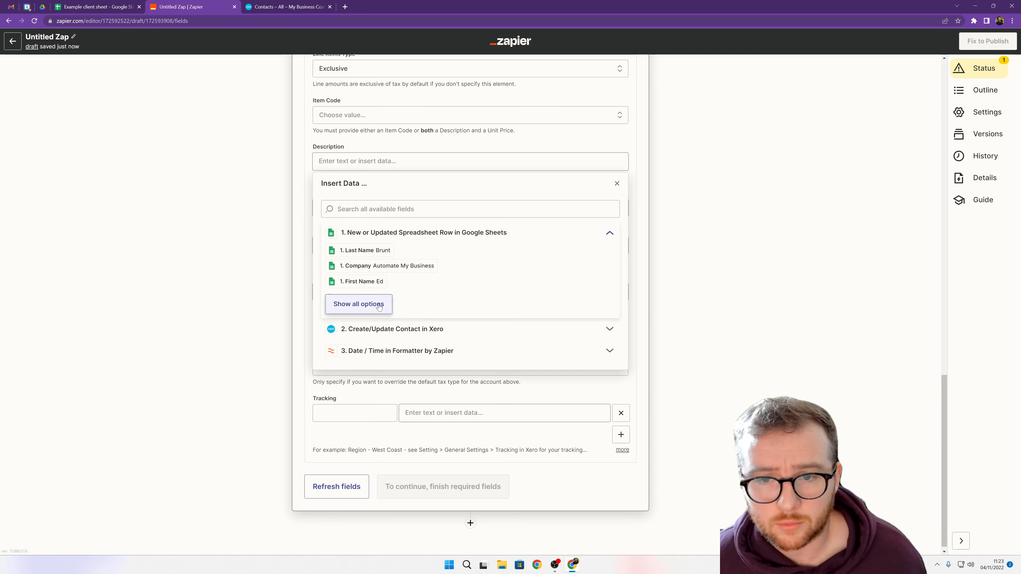
pyautogui.click(375, 303)
pyautogui.click(363, 361)
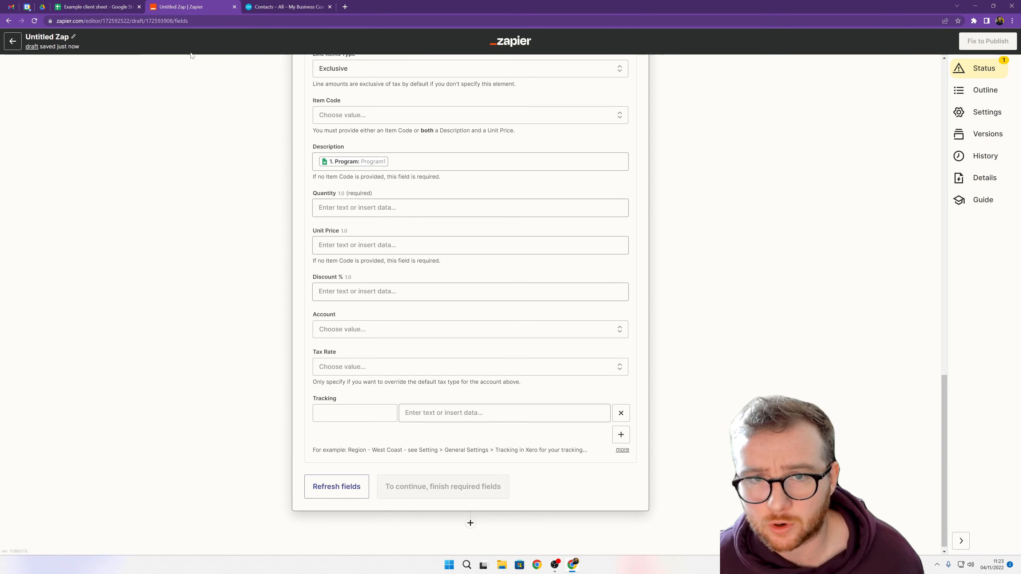
# Step: Glance at the client sheet and set the line item's Quantity to 1 in the sales invoice action
pyautogui.click(96, 7)
pyautogui.click(173, 6)
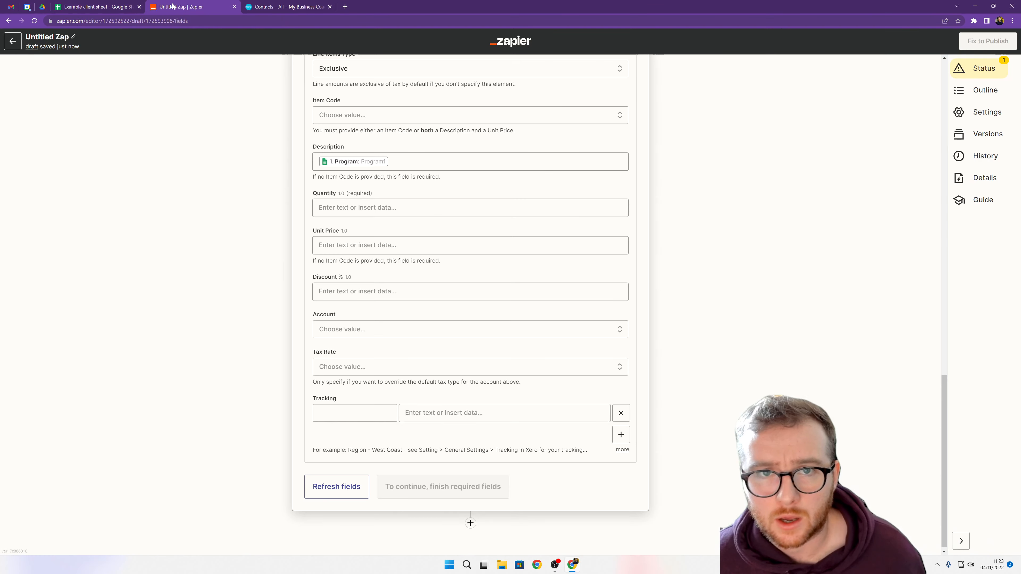
pyautogui.scroll(8, 470, 201)
pyautogui.scroll(-7, 471, 201)
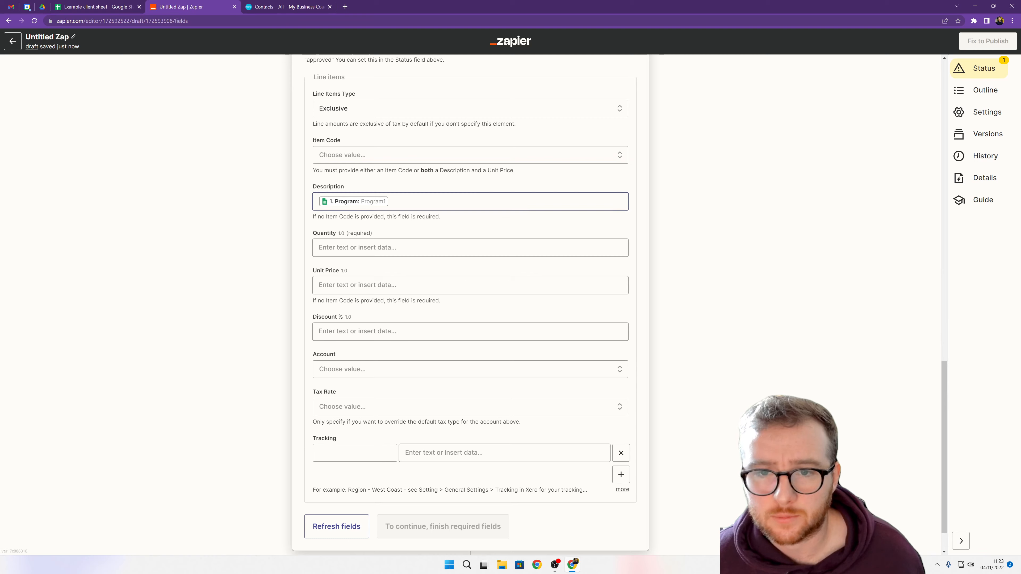
pyautogui.click(352, 248)
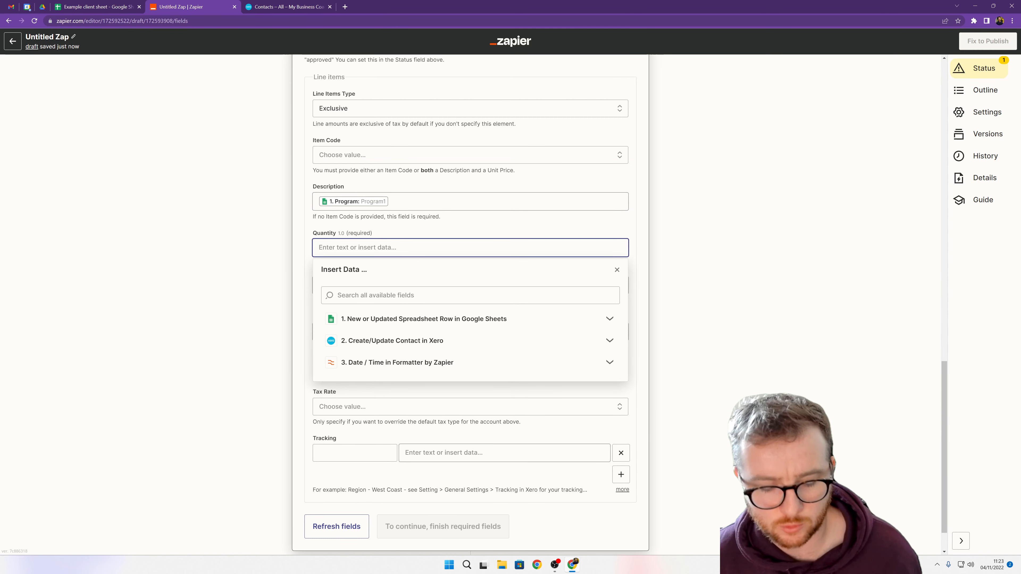
pyautogui.write('1')
pyautogui.click(266, 258)
# Step: Check the client sheet's Cost column and show all Google Sheets row fields for the line item's Unit Price in Zapier
pyautogui.click(111, 7)
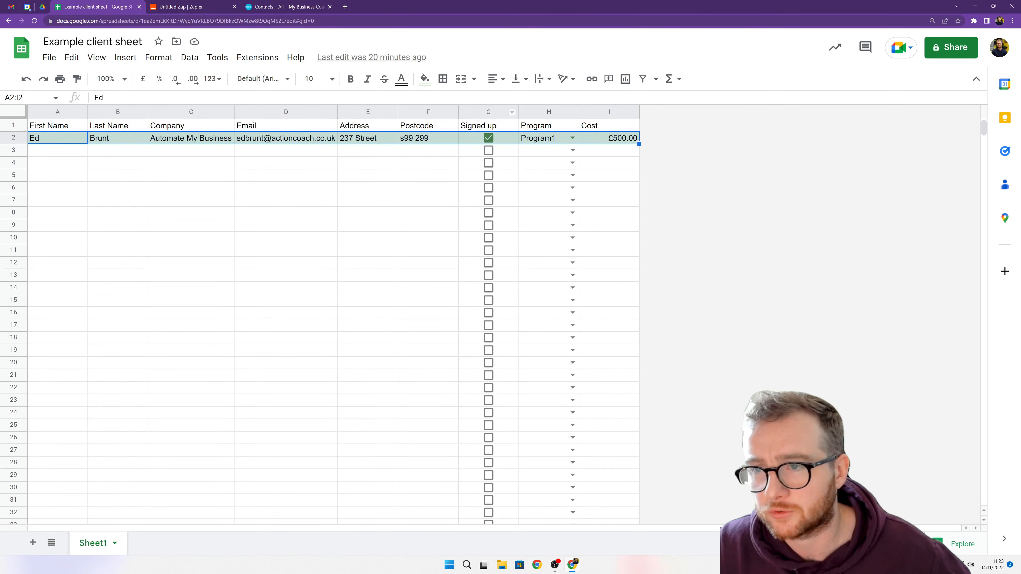
pyautogui.click(197, 7)
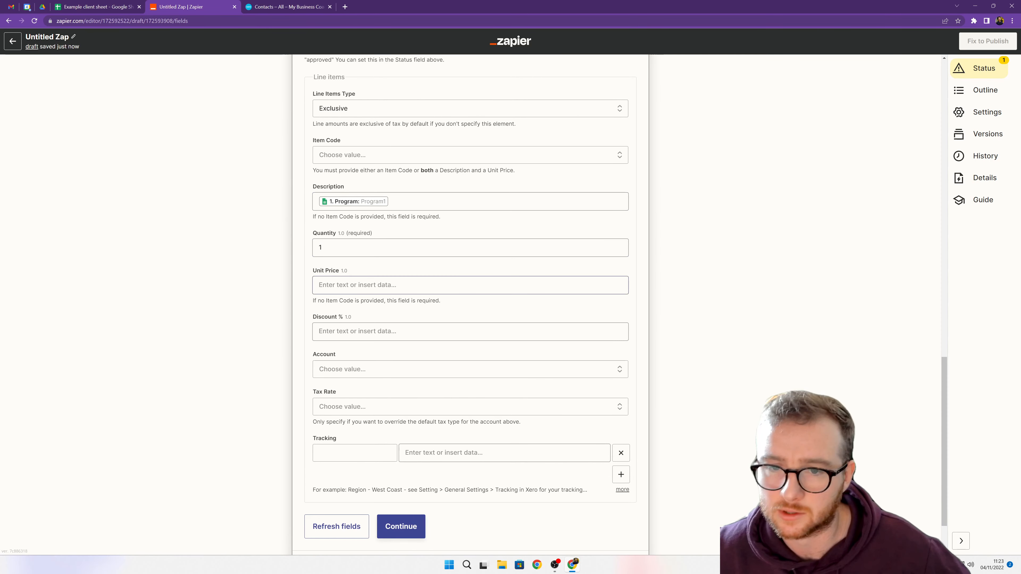
pyautogui.scroll(-2, 404, 288)
pyautogui.click(402, 219)
pyautogui.click(442, 290)
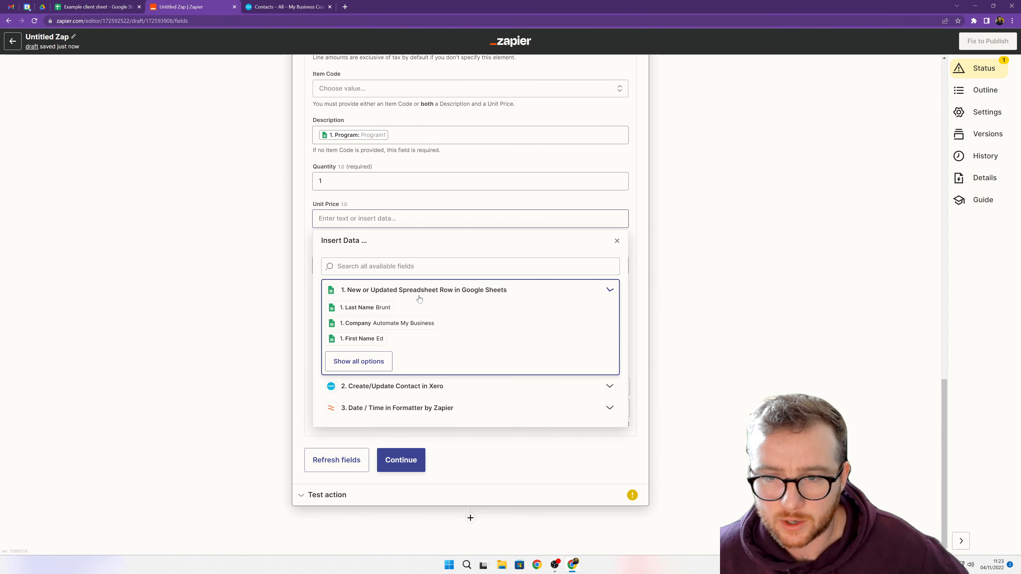
pyautogui.click(393, 364)
# Step: Switch to the Google Sheets client sheet, try Program3 in H4 and Program2 in H7, and clear H4:H7
pyautogui.click(97, 7)
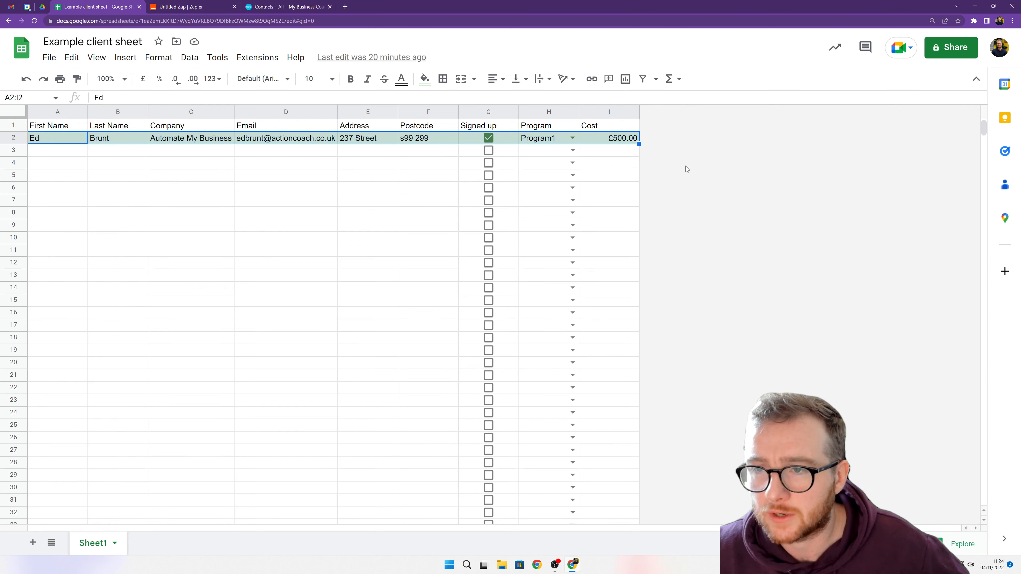
pyautogui.click(572, 163)
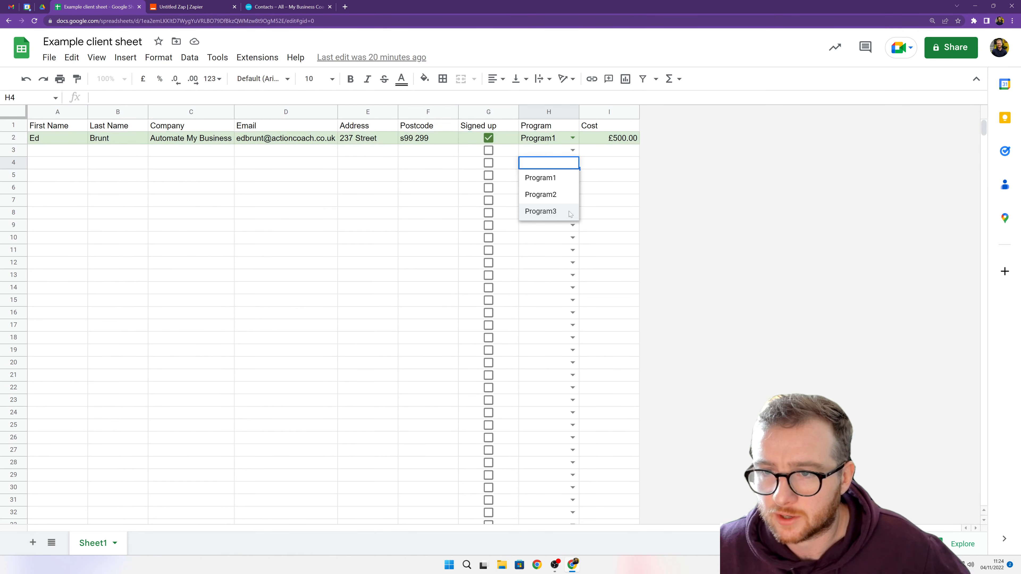
pyautogui.click(549, 212)
pyautogui.click(619, 169)
pyautogui.click(572, 200)
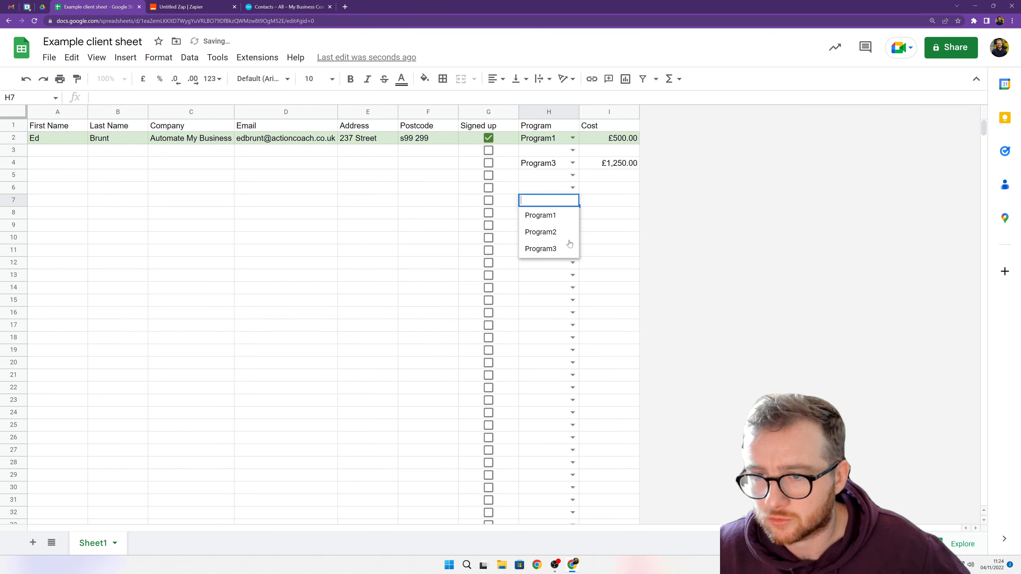
pyautogui.click(565, 235)
pyautogui.moveTo(551, 163); pyautogui.dragTo(550, 204)
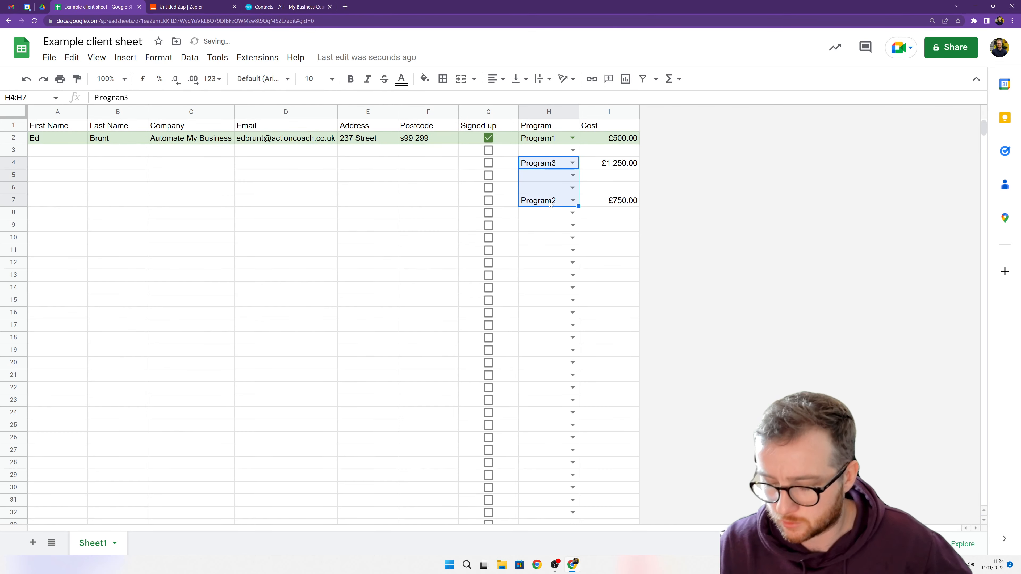
pyautogui.press('Delete')
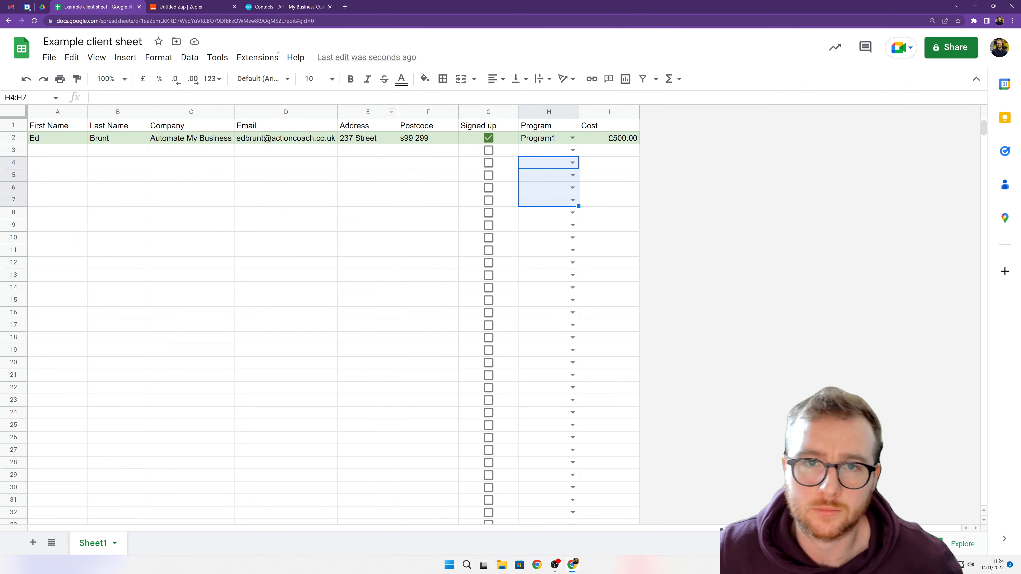
# Step: Switch back to the Zapier Zap, leave the line item's Discount % empty and set its Account to Sales
pyautogui.click(198, 7)
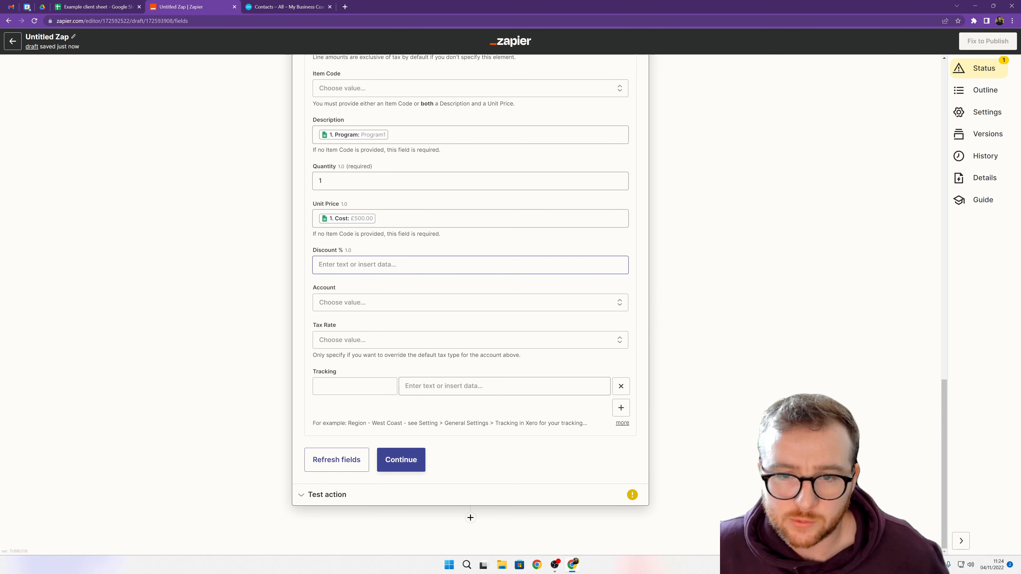
pyautogui.click(450, 265)
pyautogui.click(730, 241)
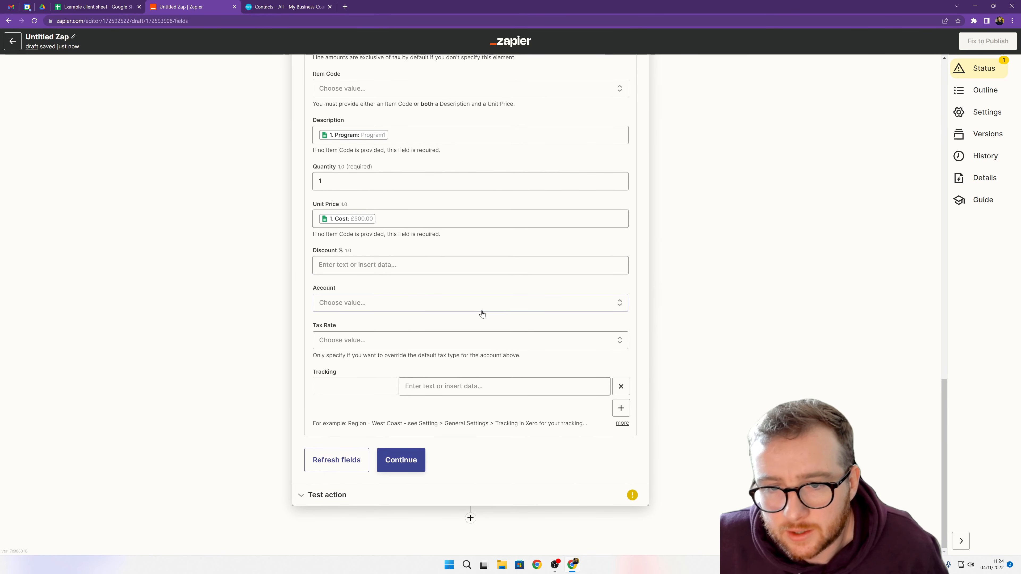
pyautogui.click(466, 310)
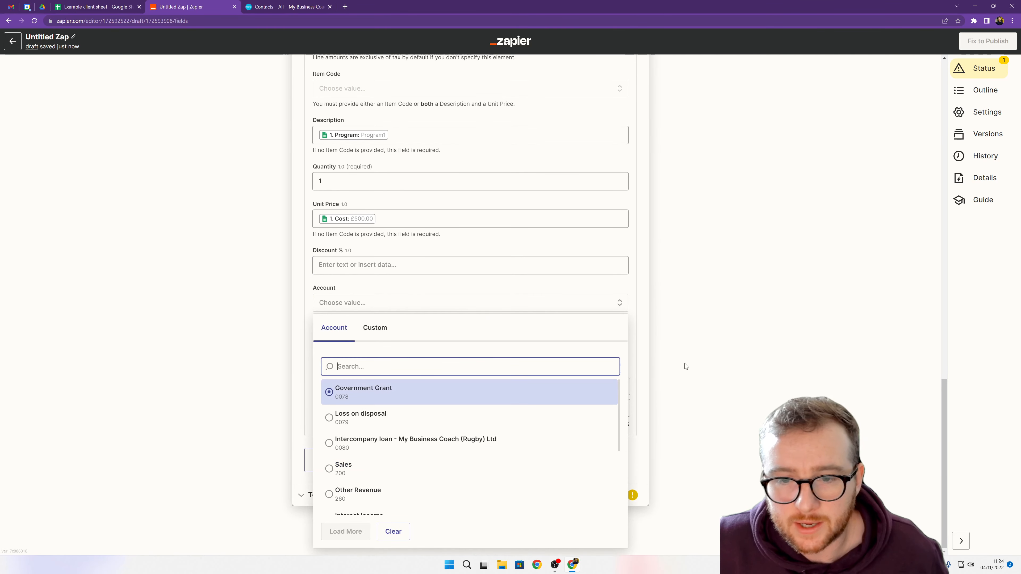
pyautogui.write('sales')
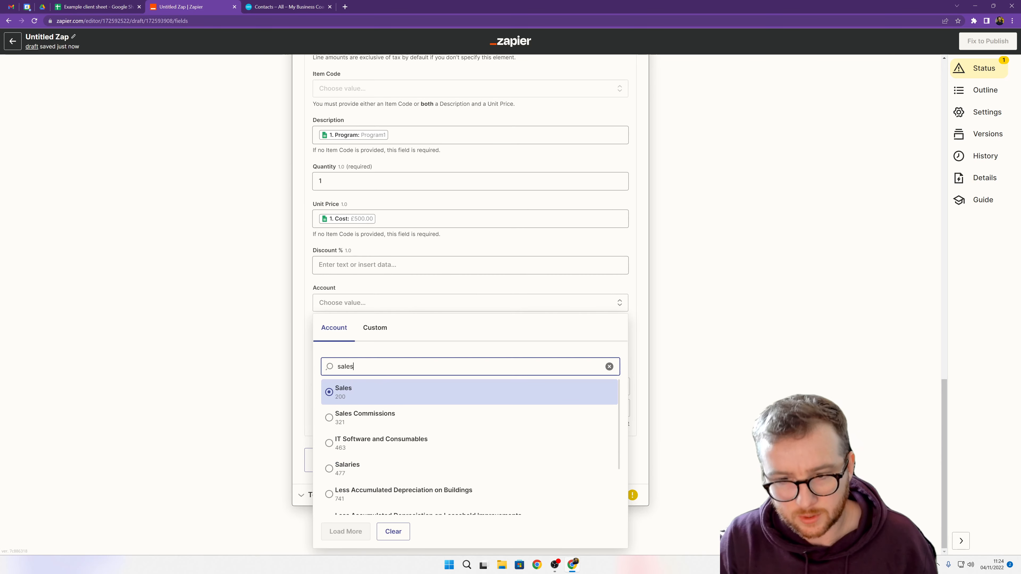
pyautogui.click(369, 389)
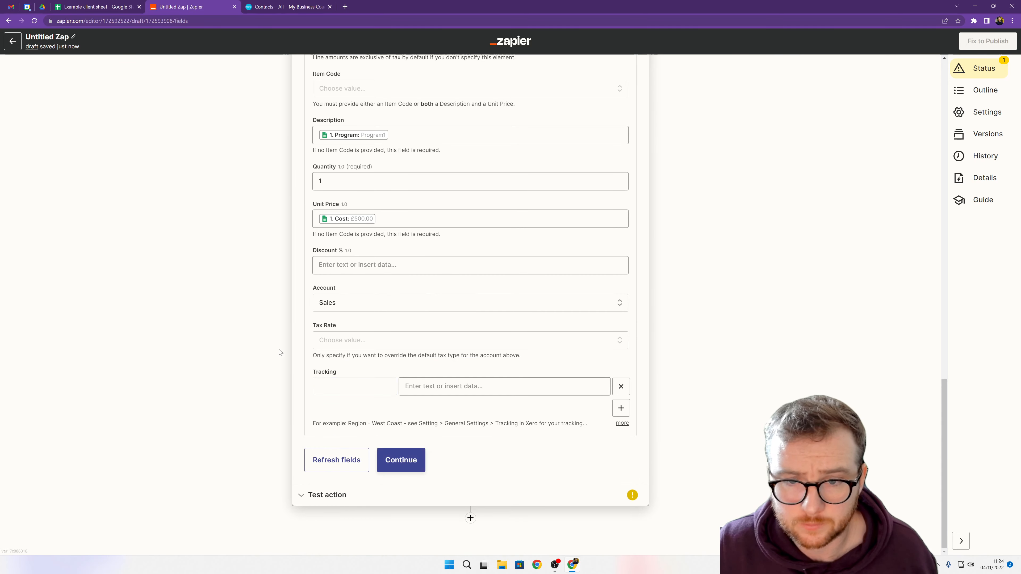
# Step: Set the line item's Tax Rate to 20% (VAT on Income)
pyautogui.click(347, 341)
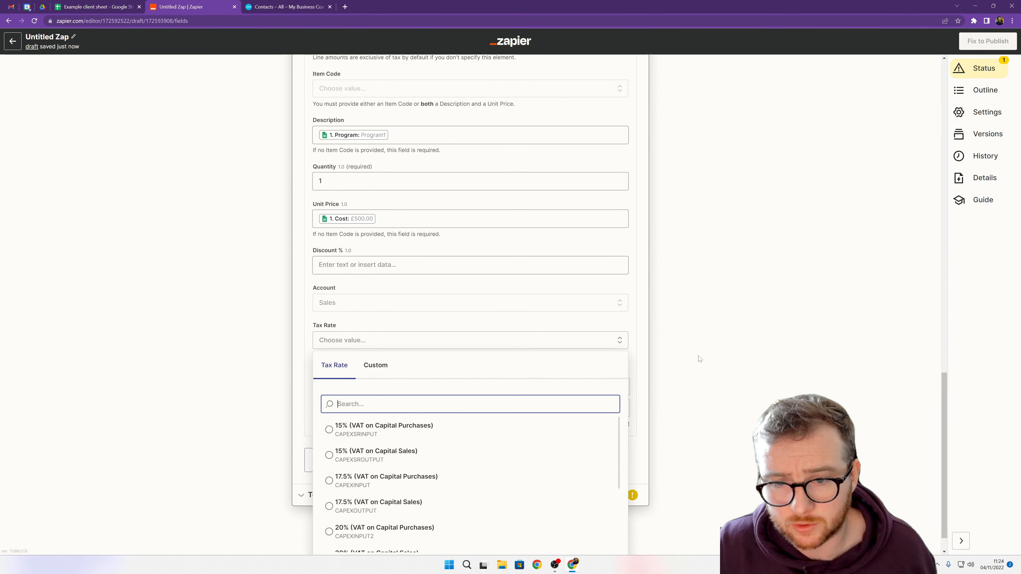
pyautogui.scroll(-2, 444, 443)
pyautogui.scroll(-3, 482, 489)
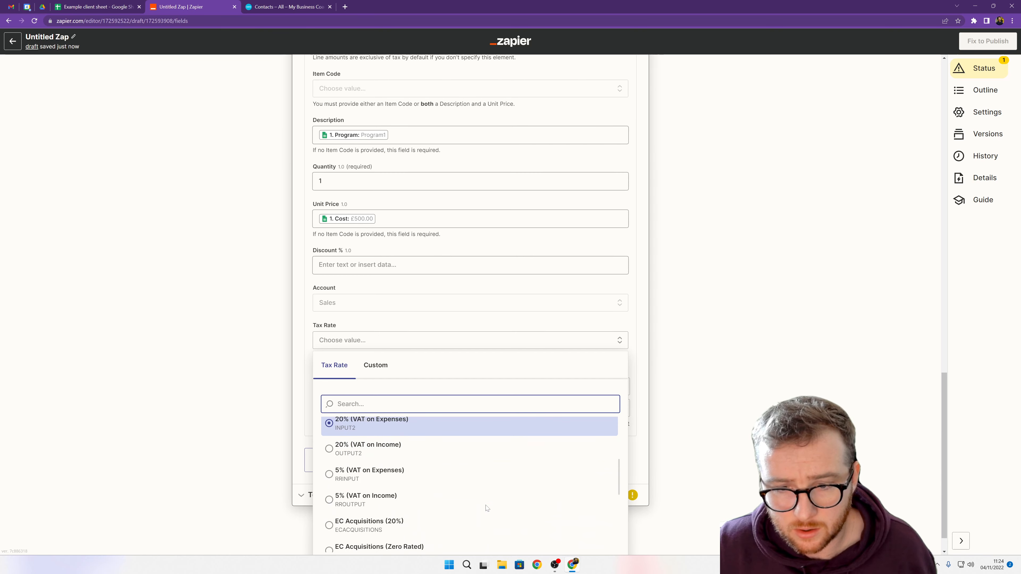
pyautogui.write('20%')
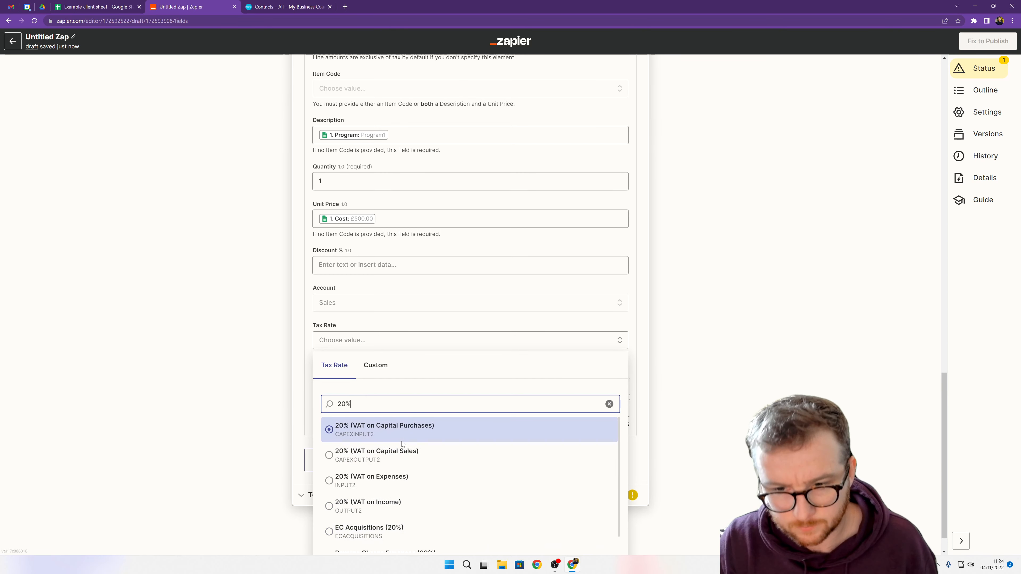
pyautogui.scroll(-1, 502, 462)
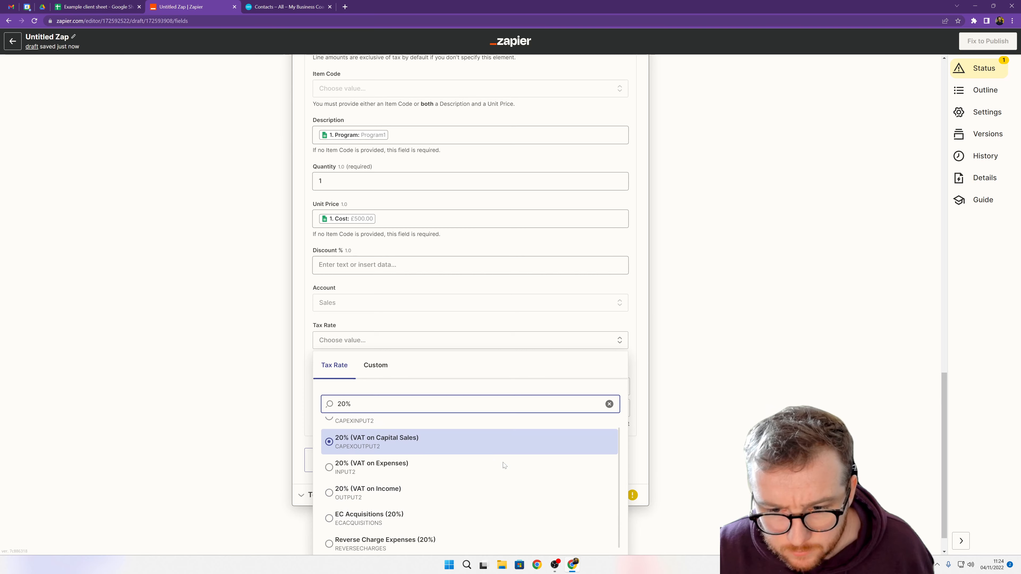
pyautogui.click(370, 489)
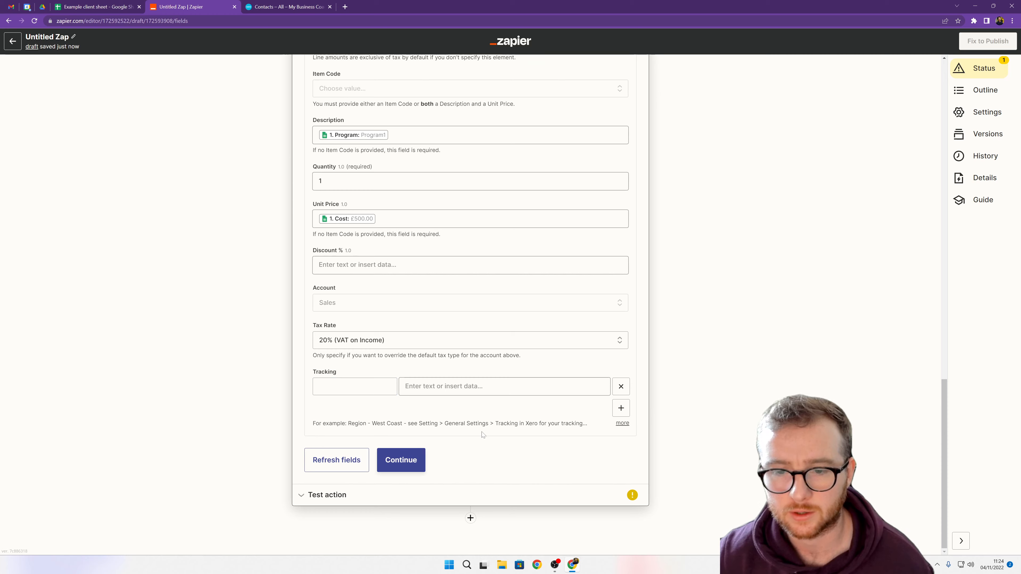
# Step: Finish the sales invoice action's setup, review its empty fields and run the test that sends the invoice to Xero
pyautogui.click(417, 460)
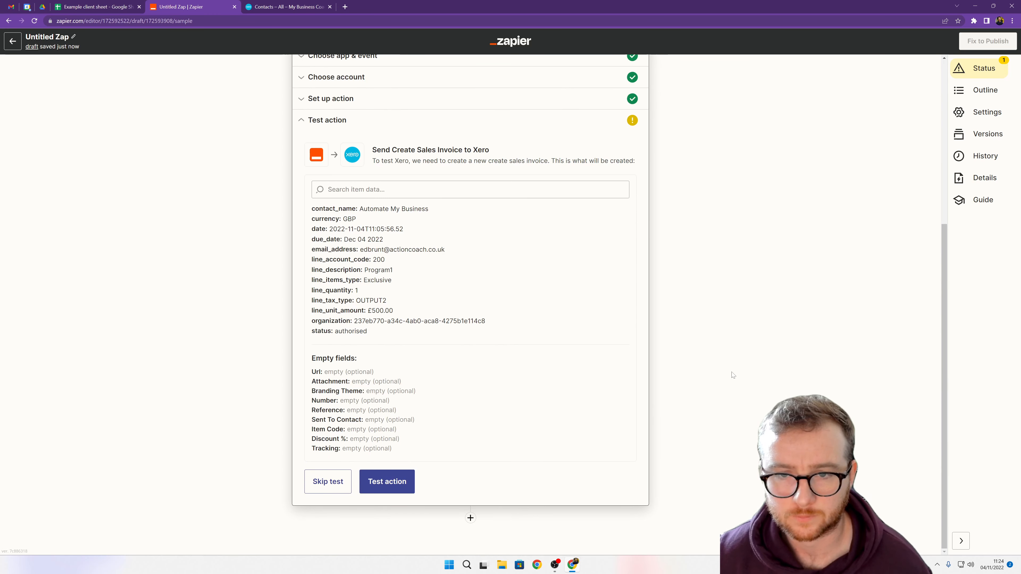
pyautogui.moveTo(318, 372); pyautogui.dragTo(406, 450)
pyautogui.click(386, 481)
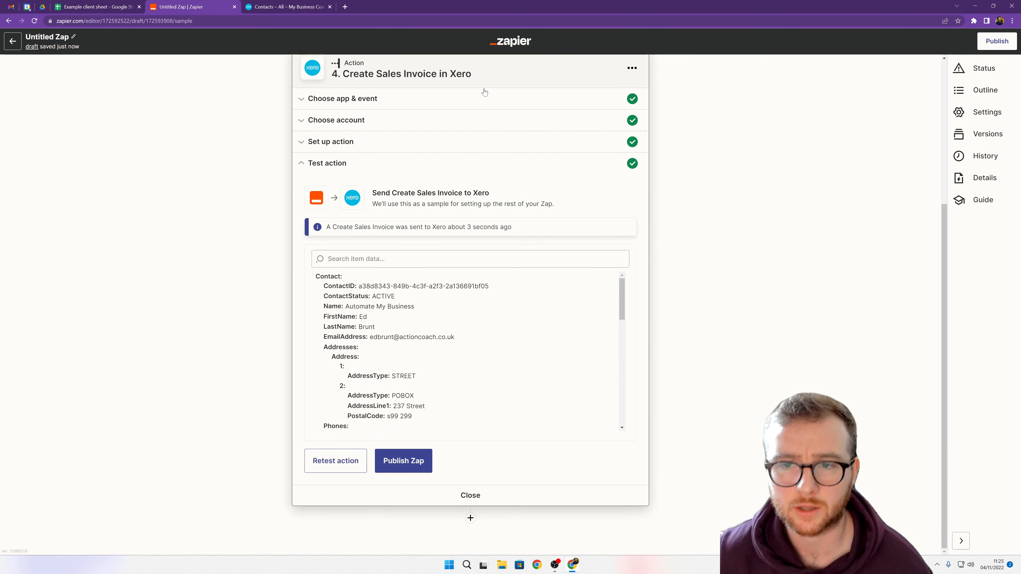
# Step: Switch to Xero, view the Automate My Business contact's activity and open its approved invoice to check it
pyautogui.click(298, 7)
pyautogui.click(359, 327)
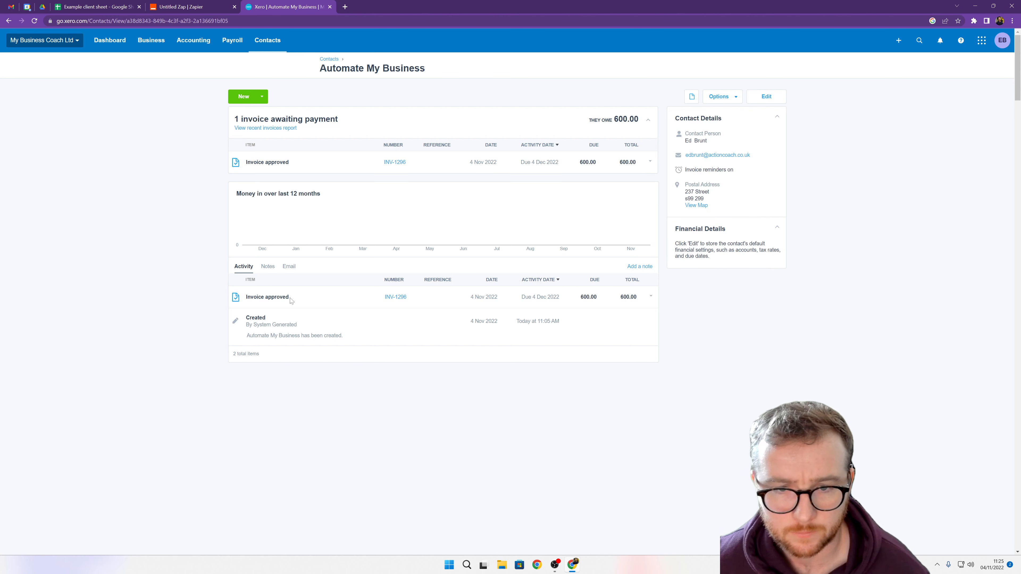
pyautogui.moveTo(290, 298); pyautogui.dragTo(247, 300)
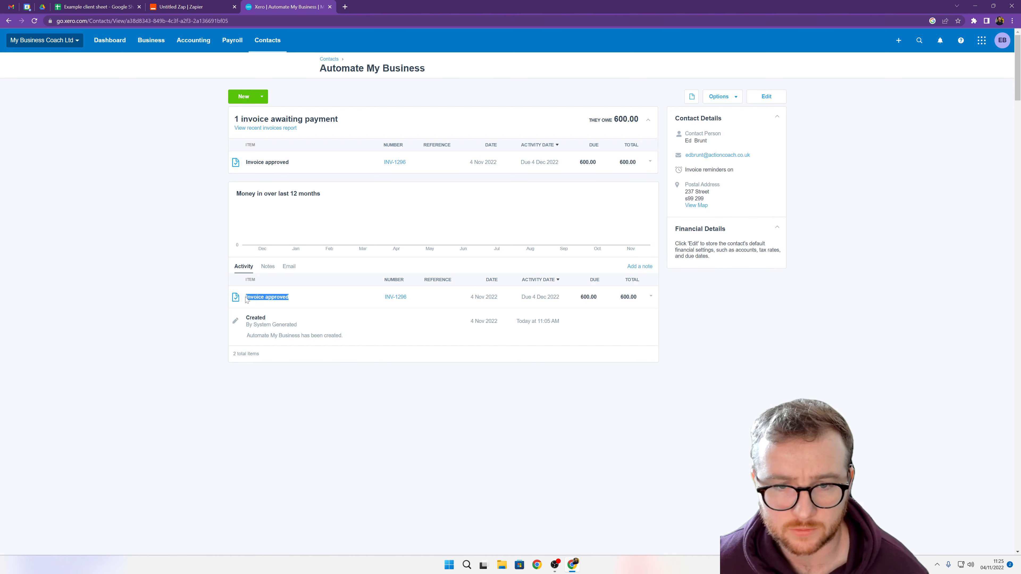
pyautogui.click(397, 297)
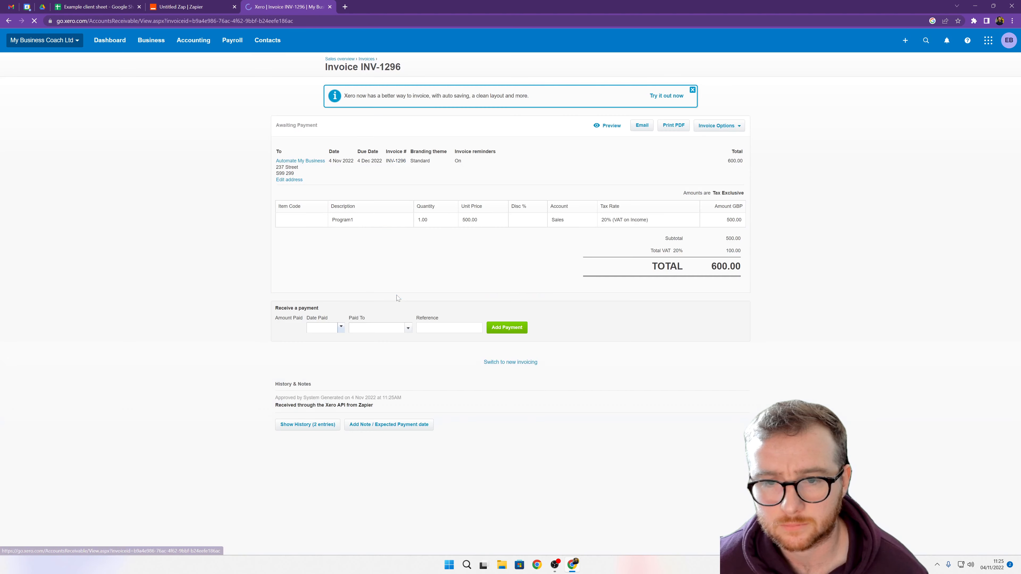